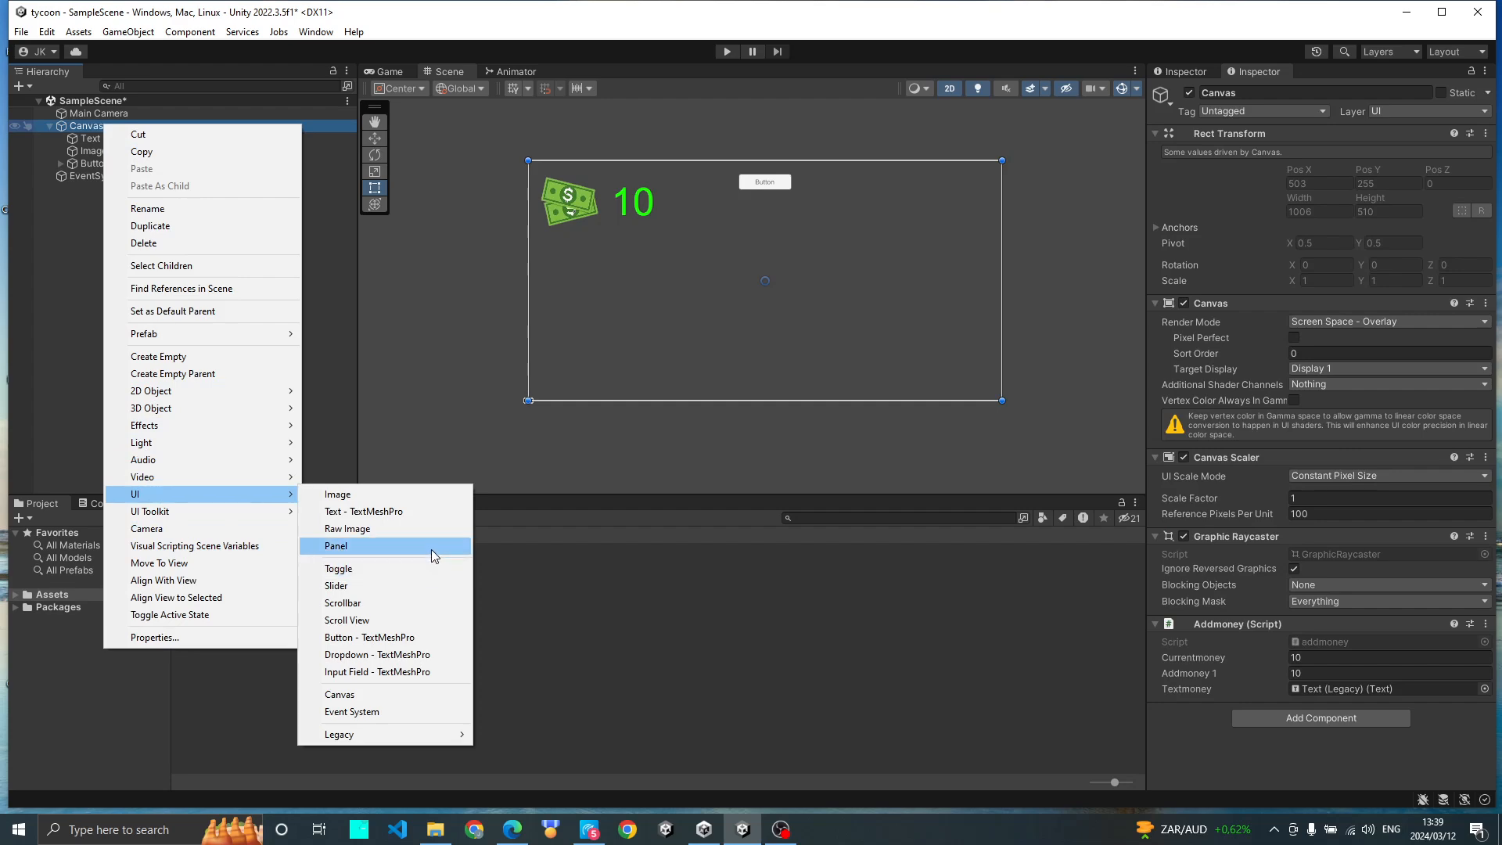
Step: Add a UI Panel to the Canvas and size it to a small rectangle below the money image, flush with the canvas's left edge
left_click(430, 549)
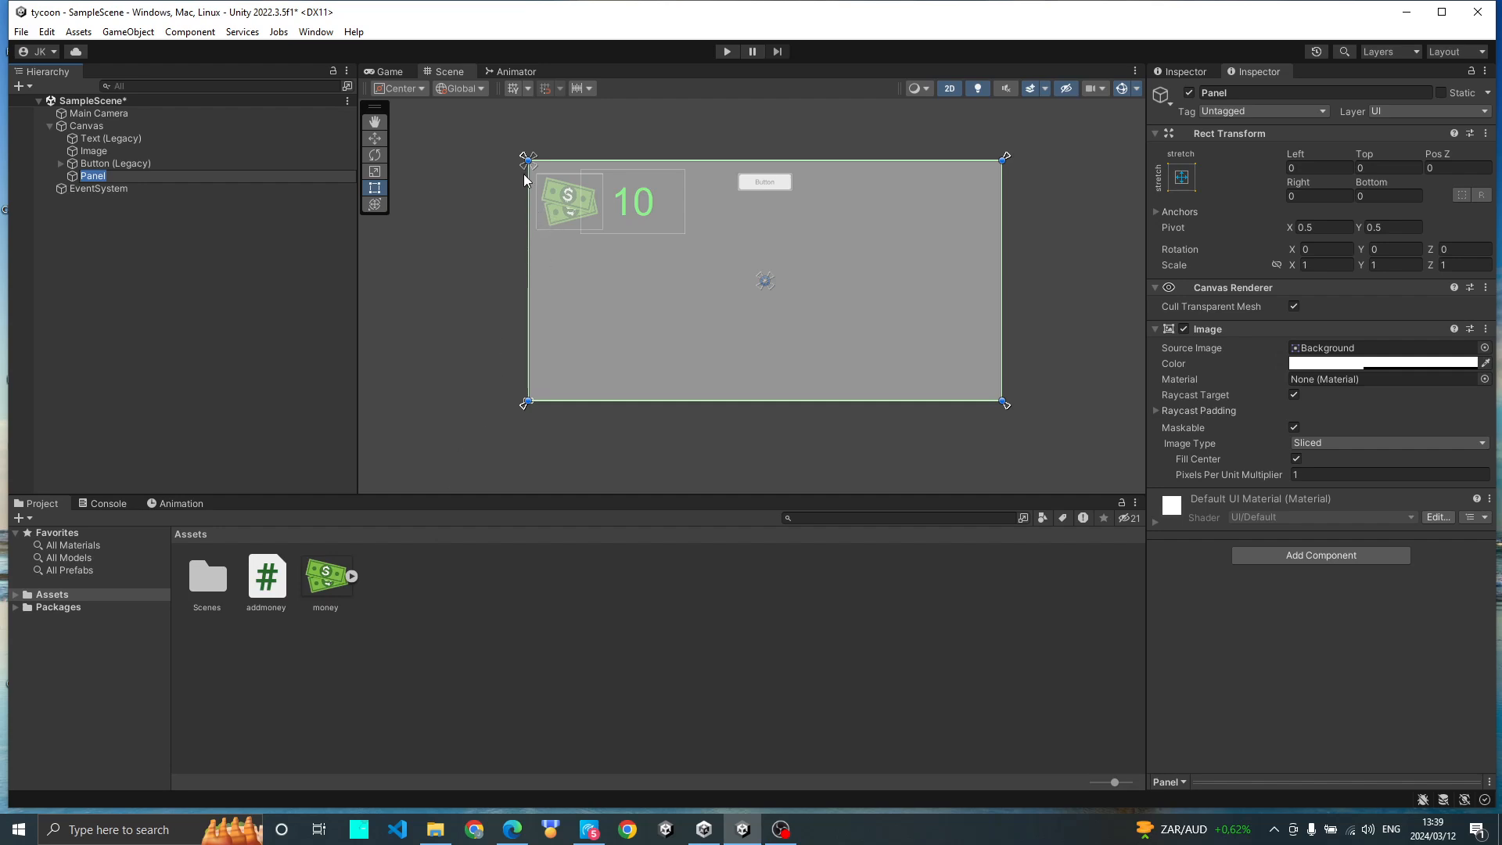
left_click_drag(537, 168, 842, 321)
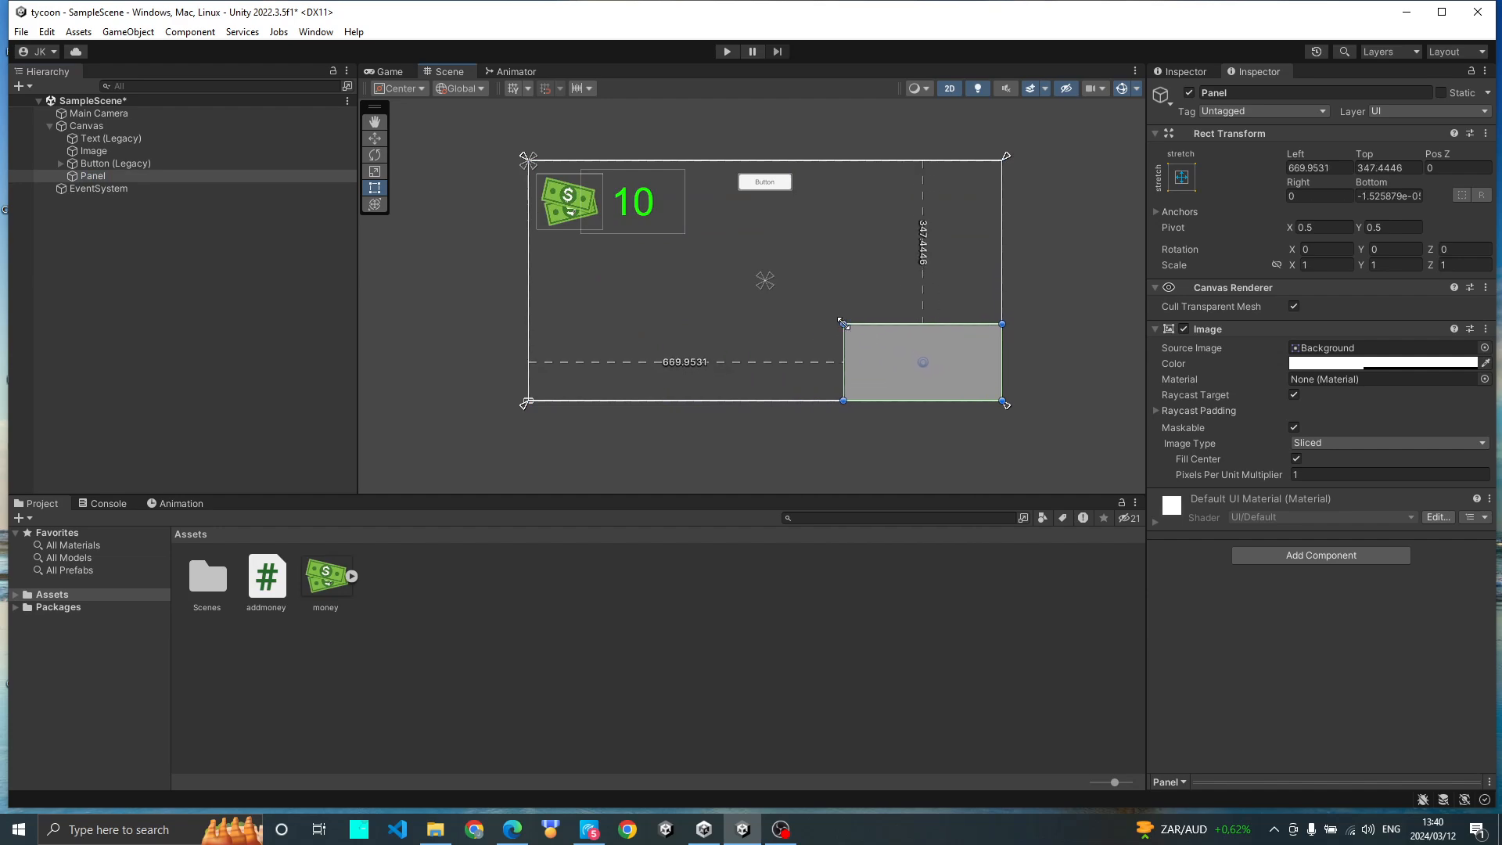
left_click_drag(922, 366, 604, 279)
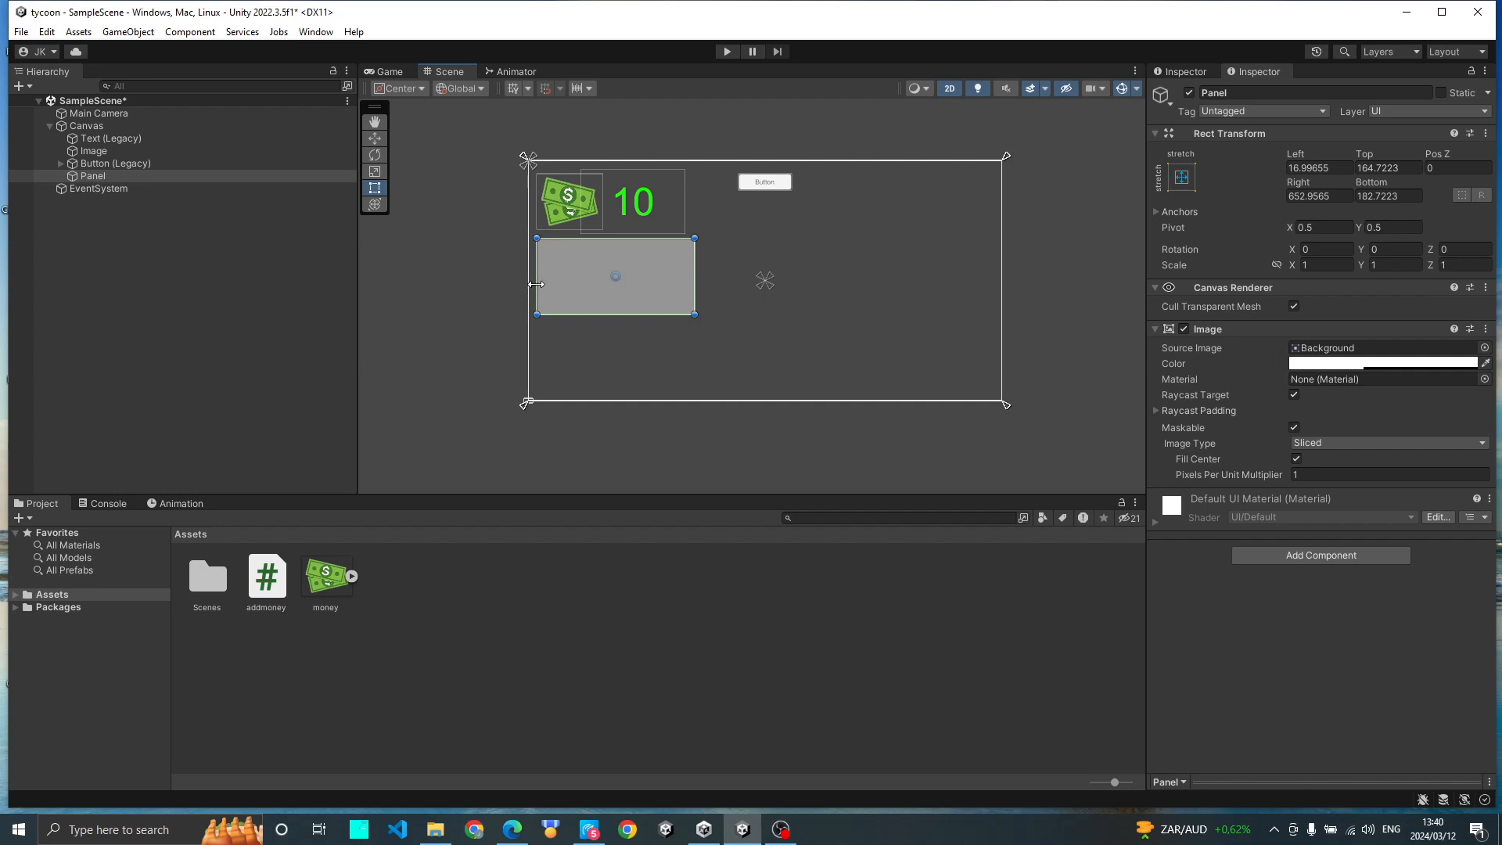
left_click_drag(537, 284, 528, 284)
Step: Set the Panel's anchors around its own four corners instead of the canvas corners
mouse_move(360, 323)
left_mouse_down()
mouse_move(673, 325)
mouse_move(374, 307)
left_mouse_up()
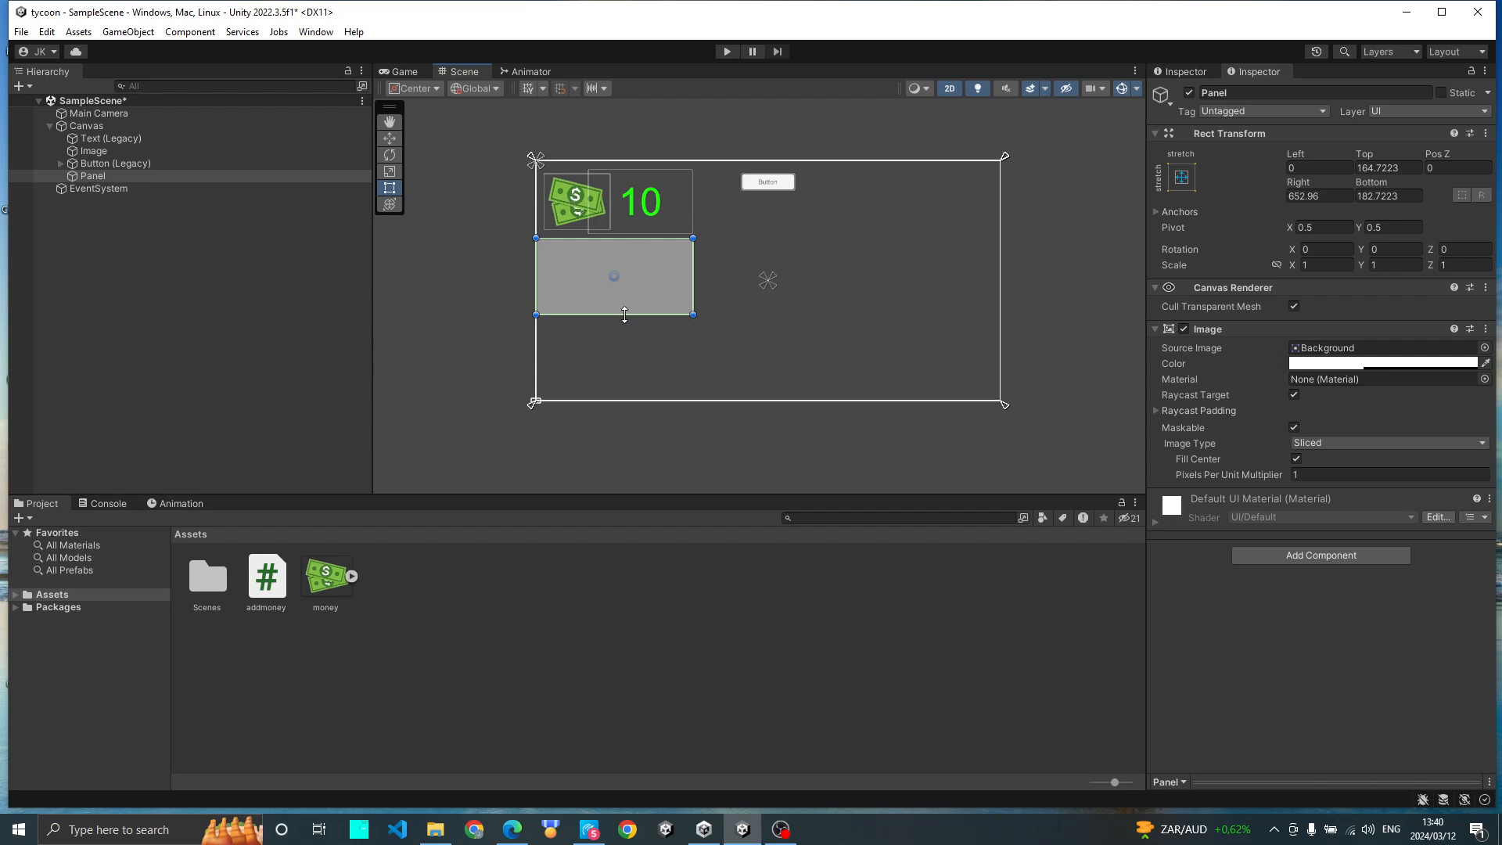
left_click_drag(624, 315, 624, 316)
left_click_drag(530, 172, 533, 237)
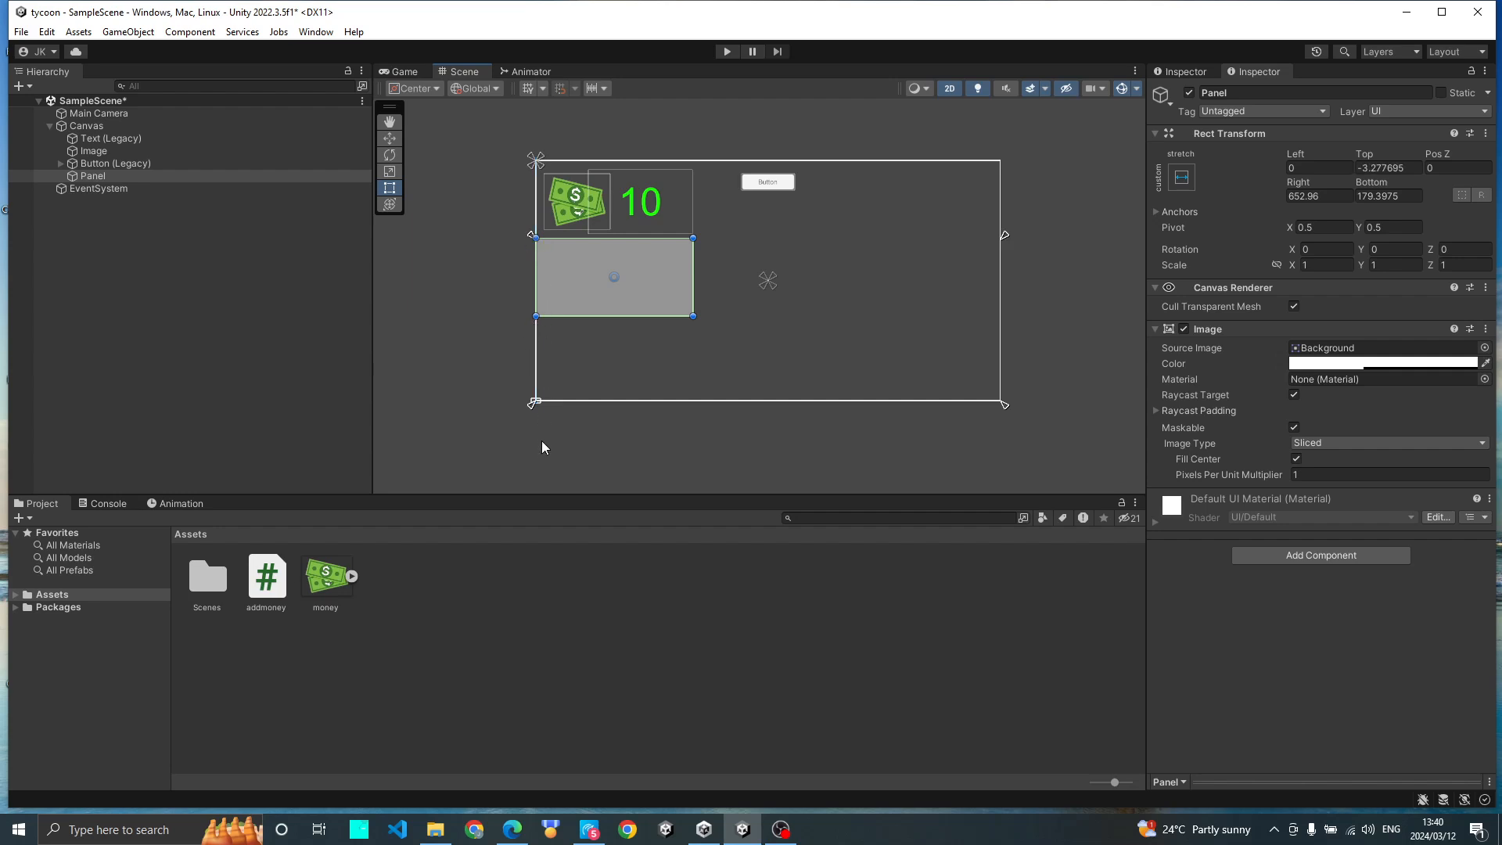
left_click_drag(534, 403, 534, 319)
left_click_drag(1001, 240, 695, 241)
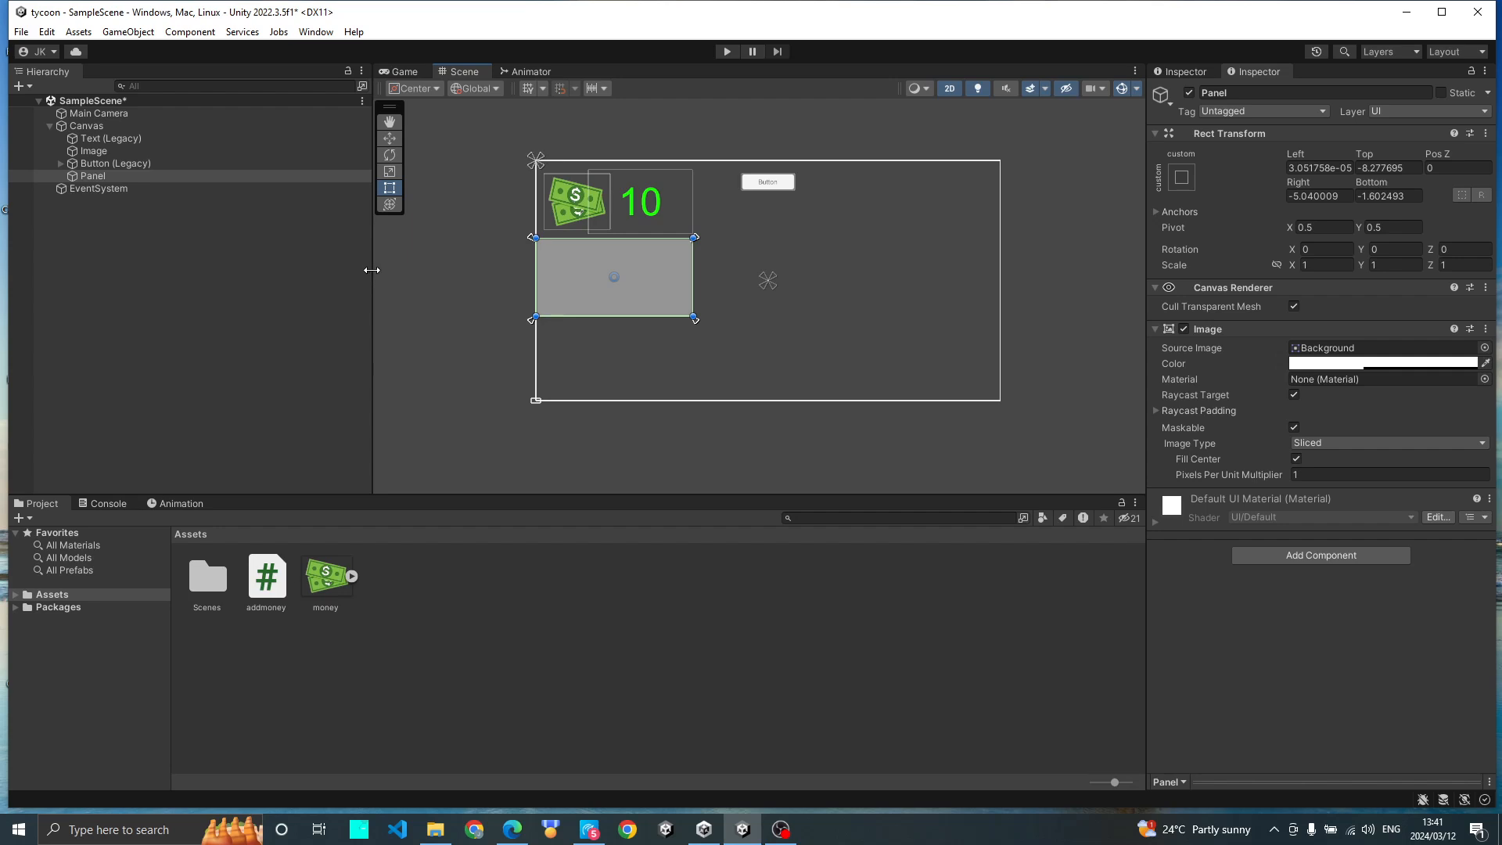
left_click_drag(371, 270, 349, 374)
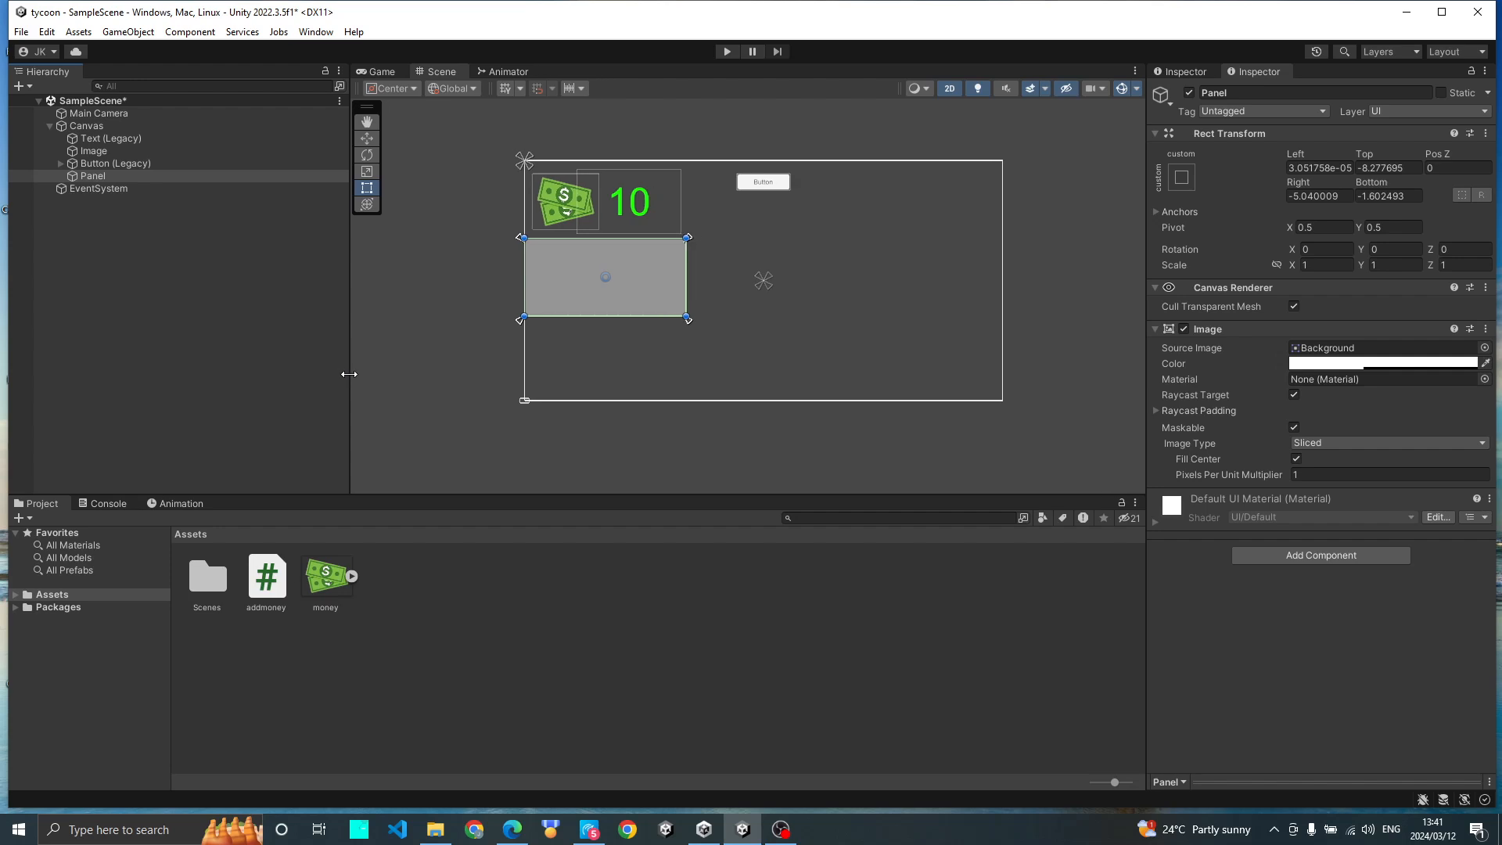
Step: Add a legacy Text object inside the Panel and set its text to "shoe store"
right_click(95, 177)
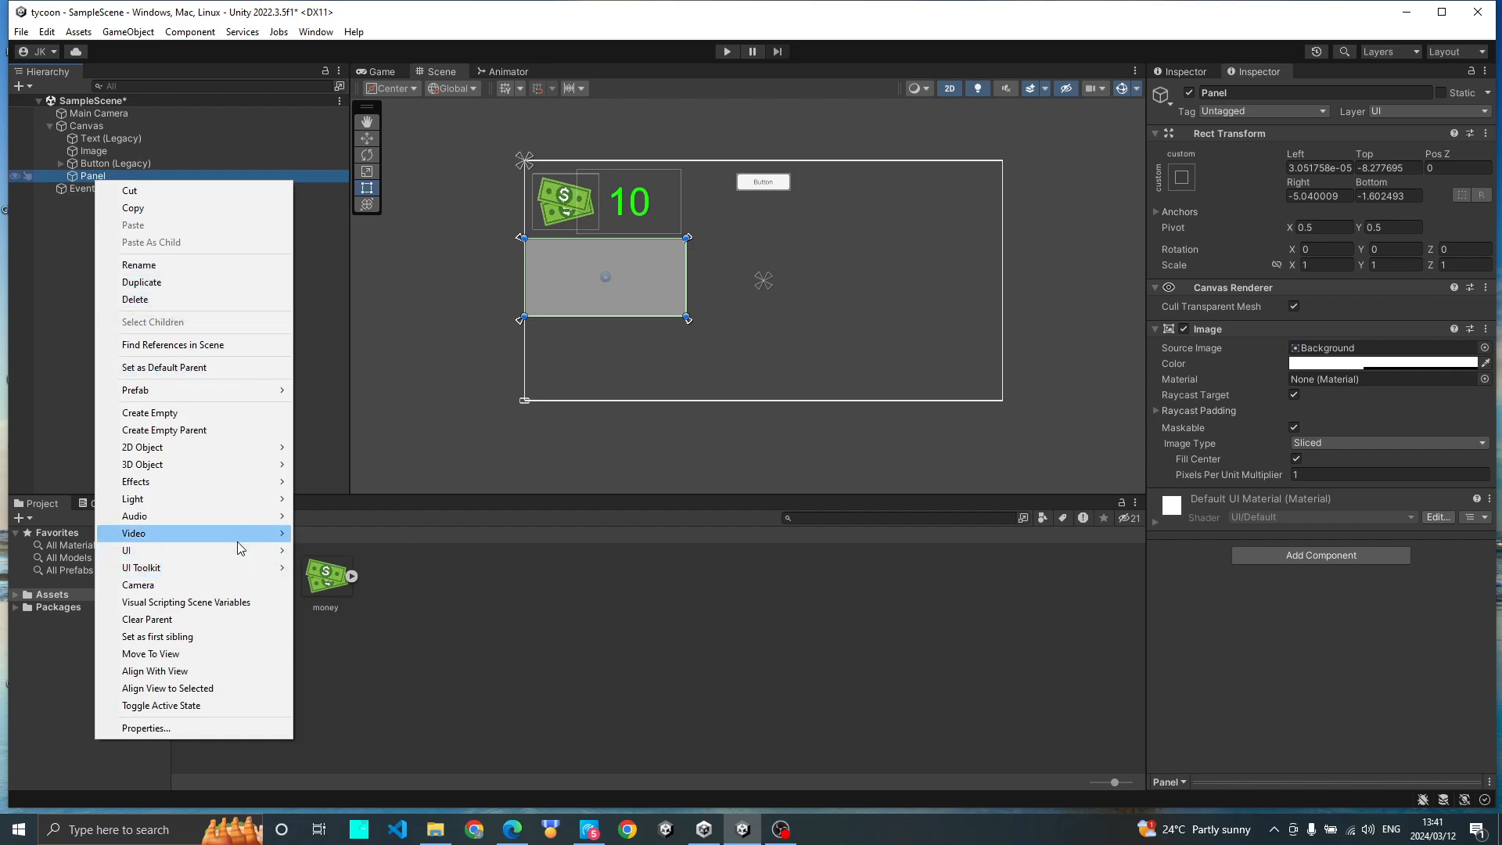
mouse_move(237, 550)
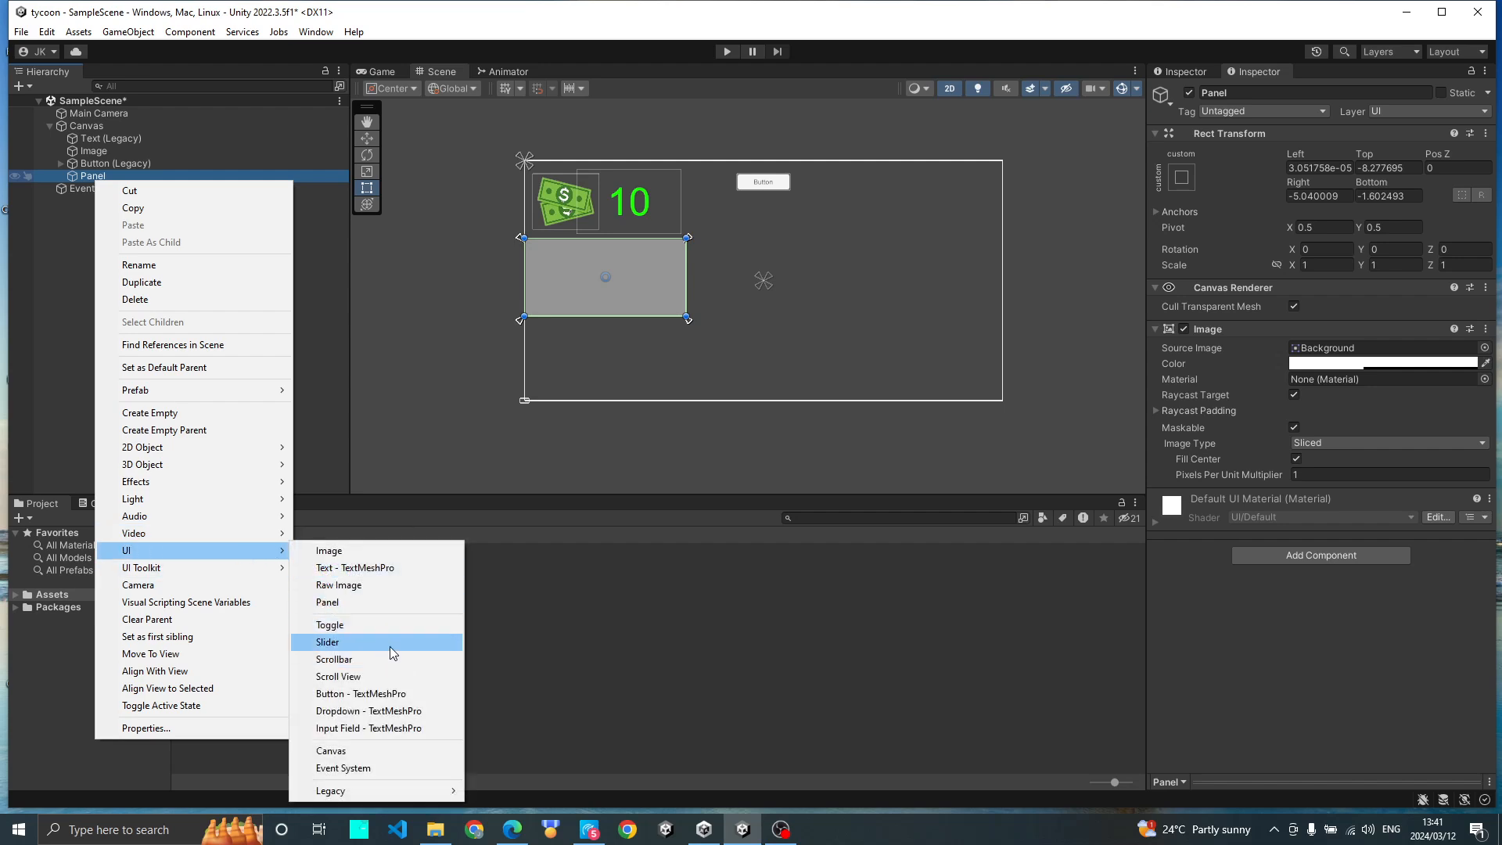
mouse_move(391, 790)
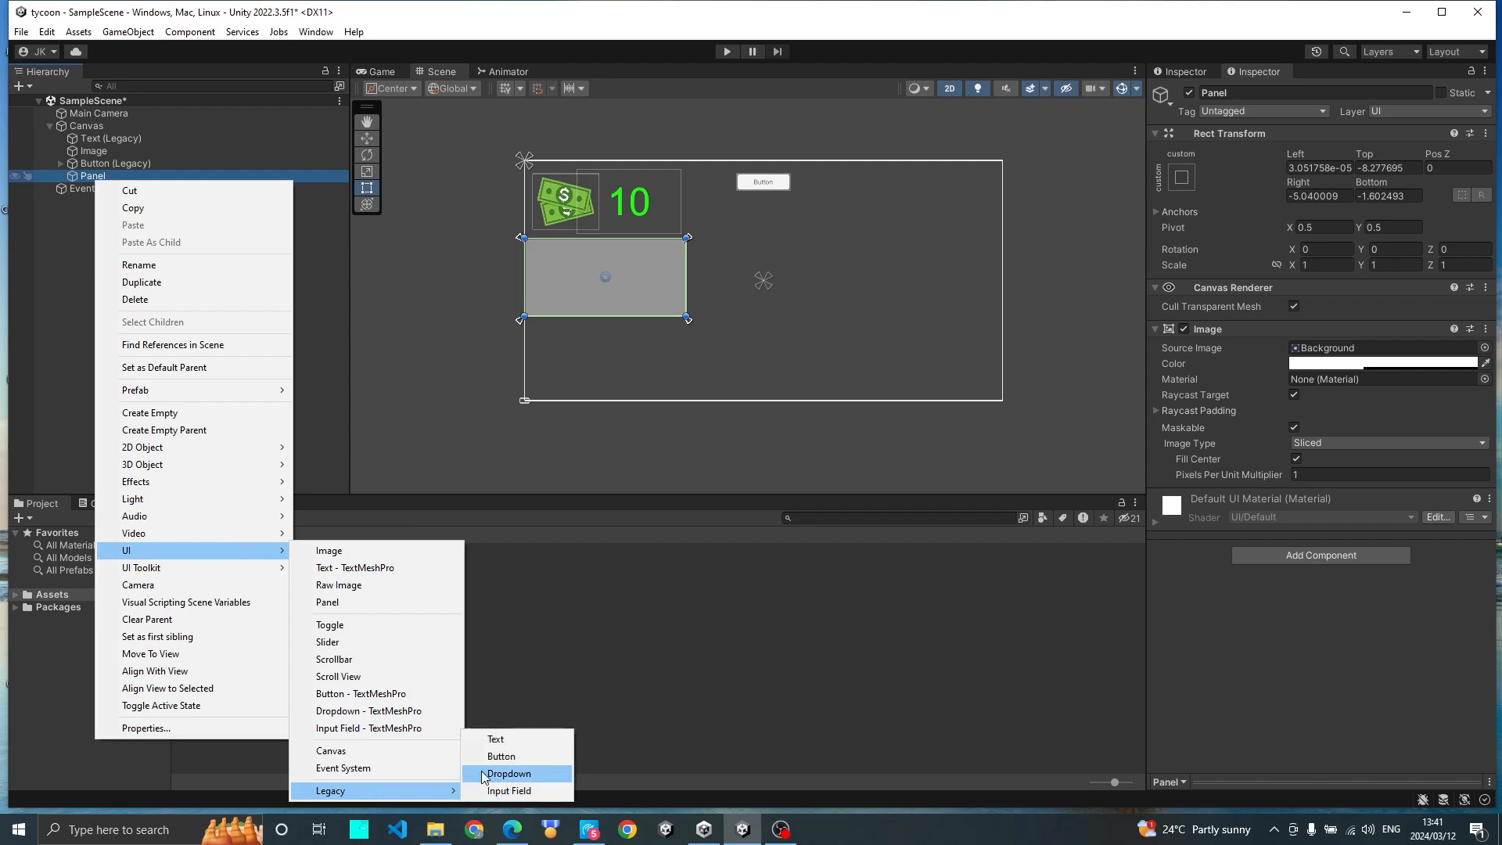
left_click(491, 739)
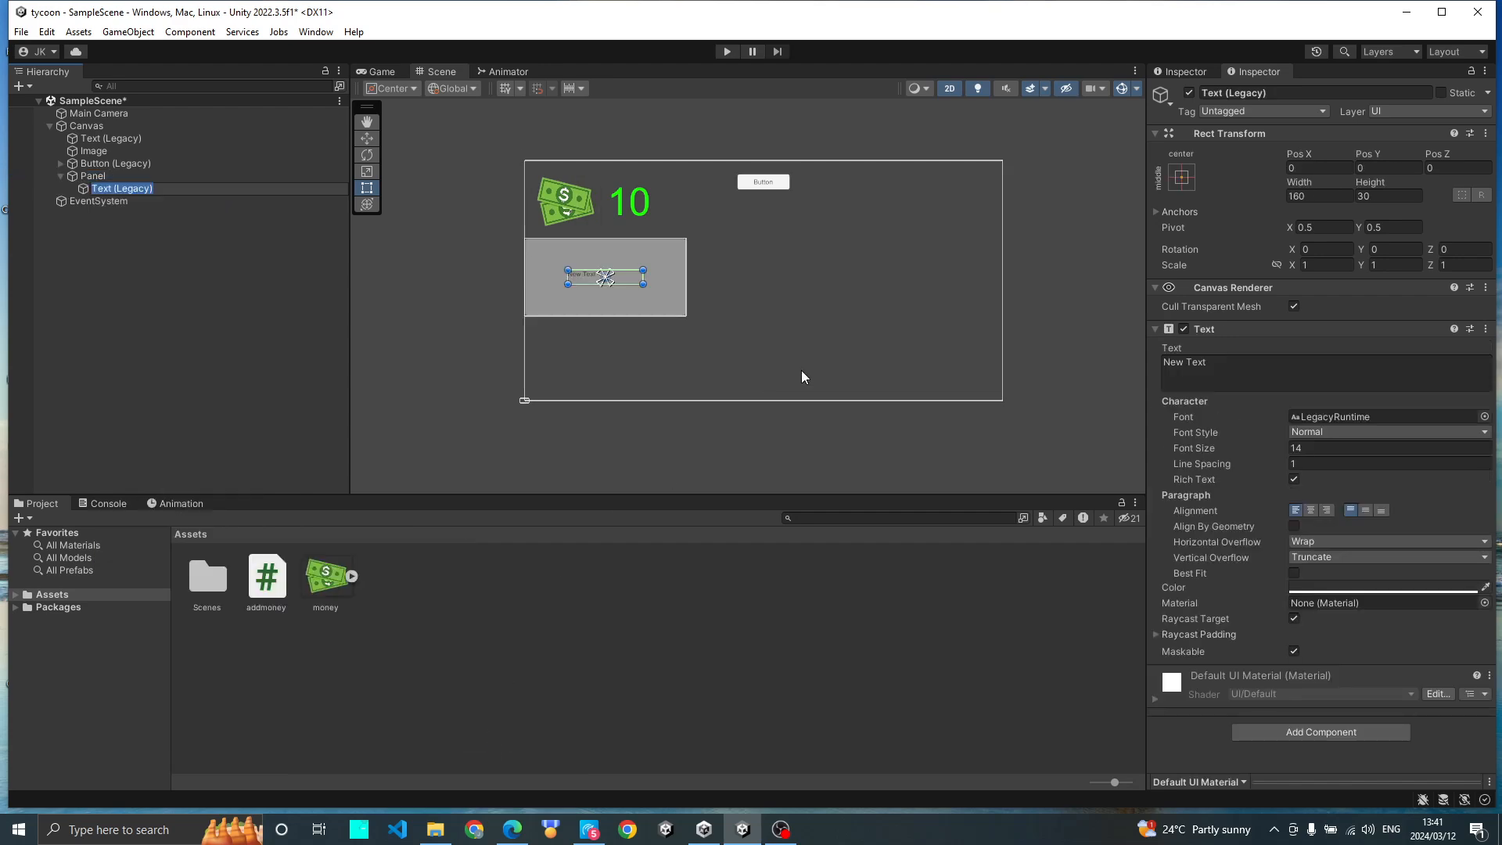
left_click(1300, 448)
left_click(1273, 379)
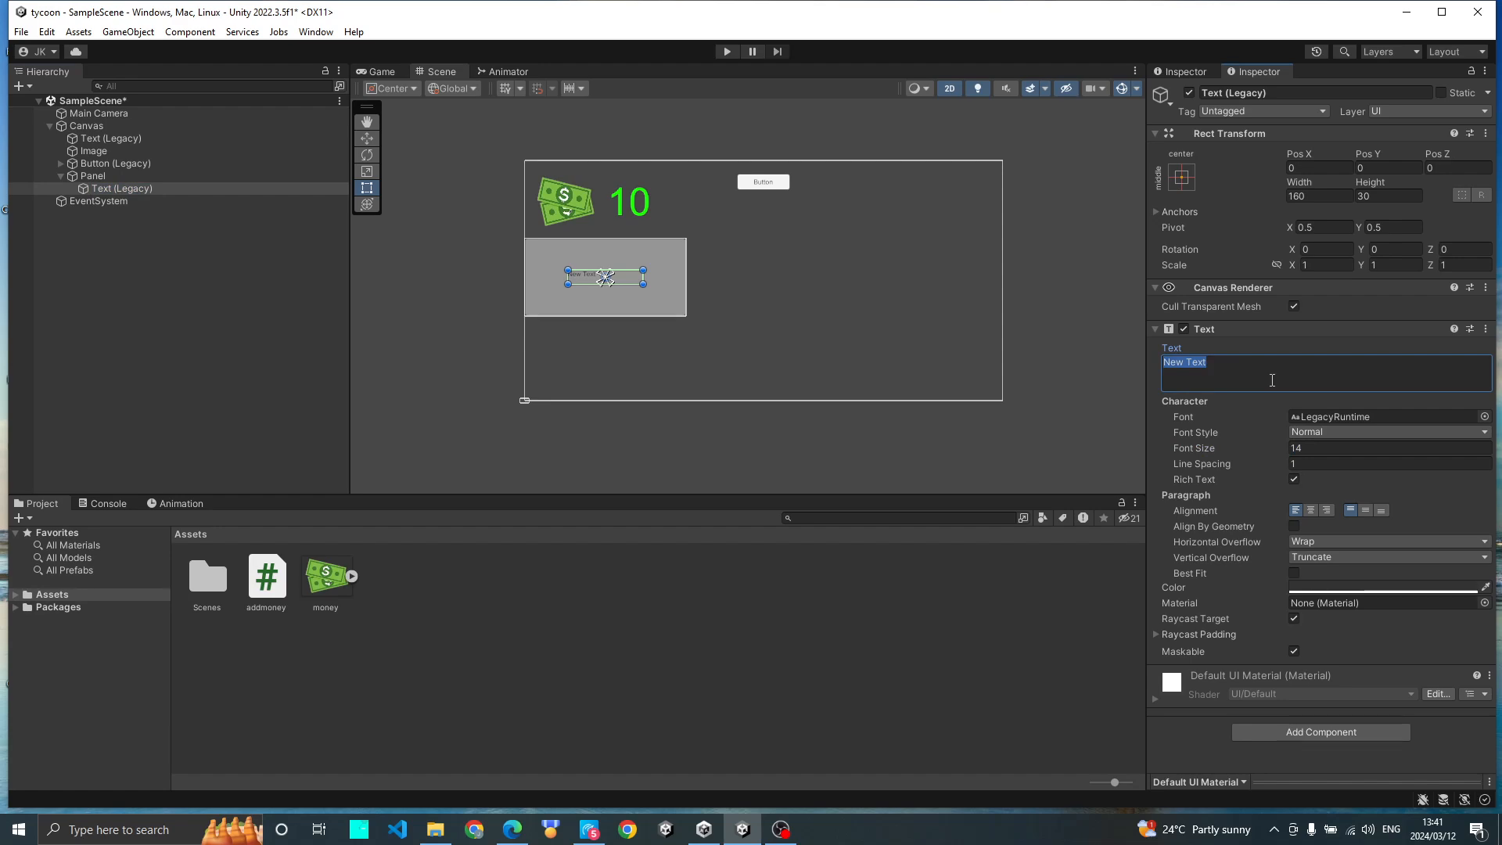
type("sho")
key("BackSpace")
type("oe store")
Step: Set the "shoe store" font size to 43, enlarge its box to about 207 × 72, and centre it along the Panel's upper edge
left_click(1312, 449)
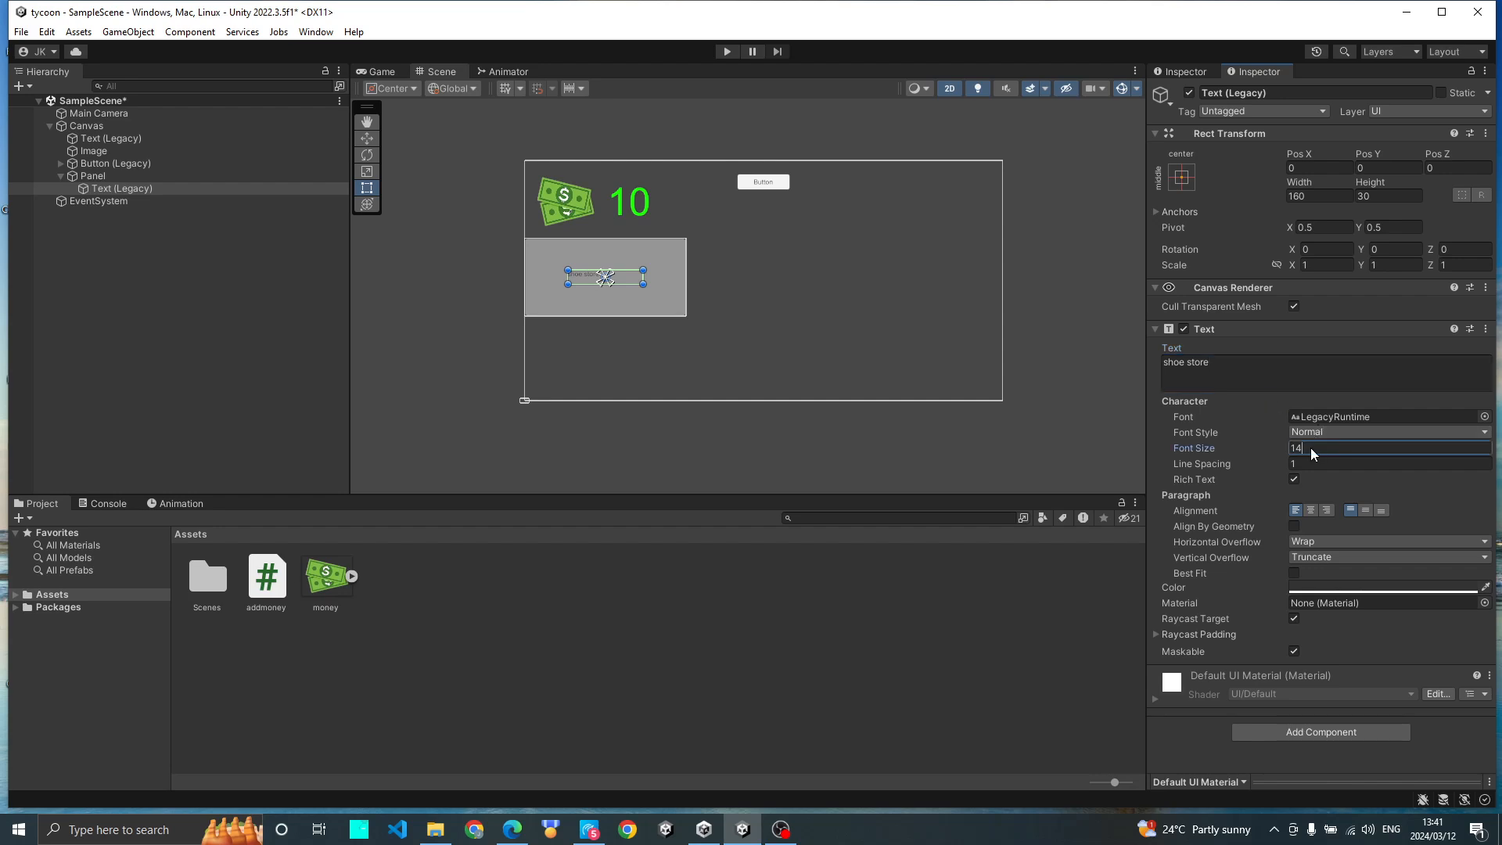
type("43")
left_click(644, 266)
left_click_drag(644, 266, 665, 250)
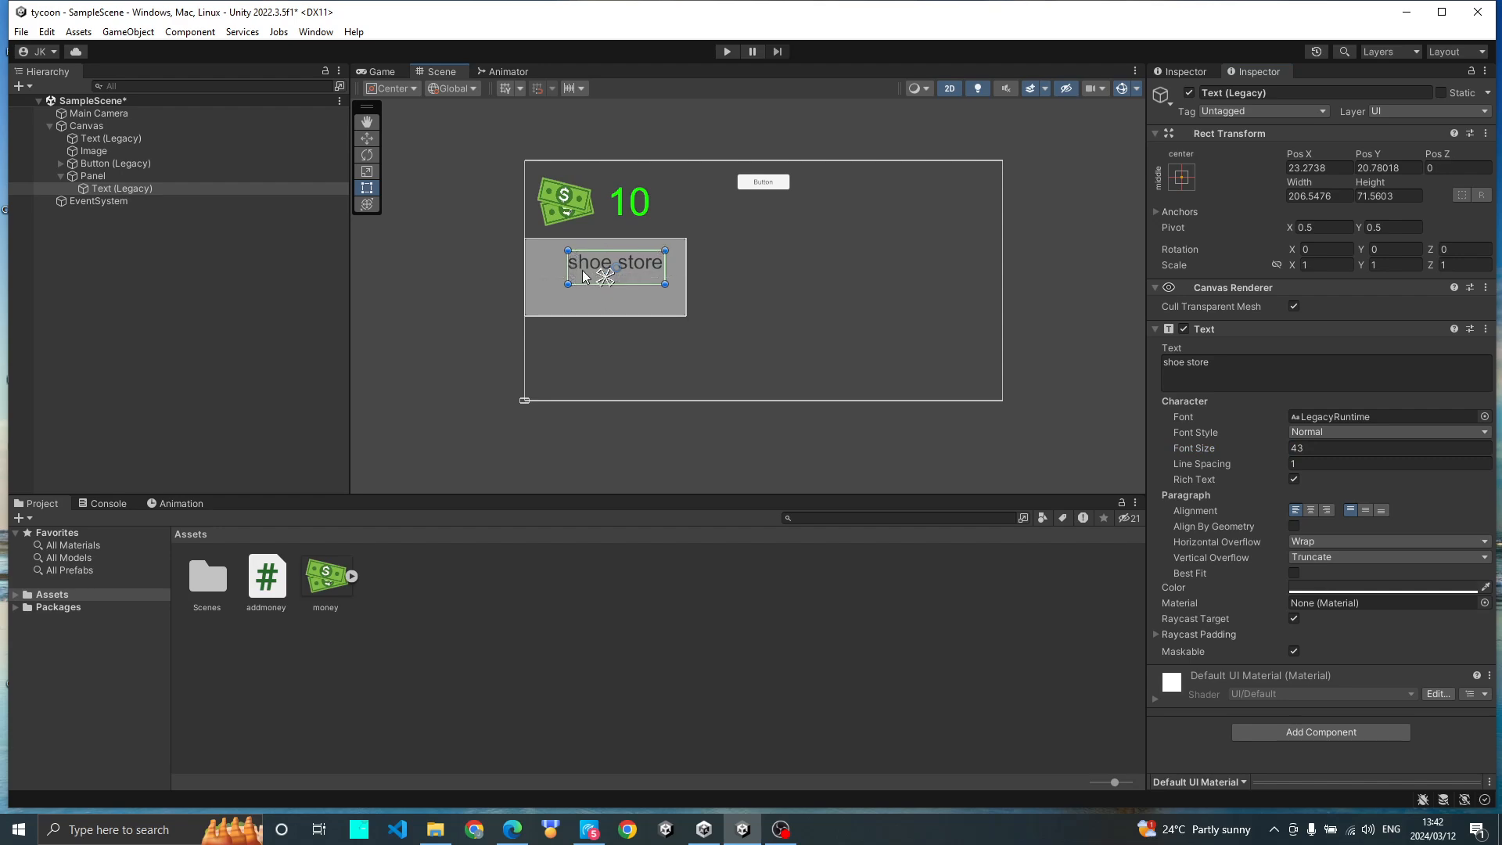
left_click_drag(583, 276, 573, 258)
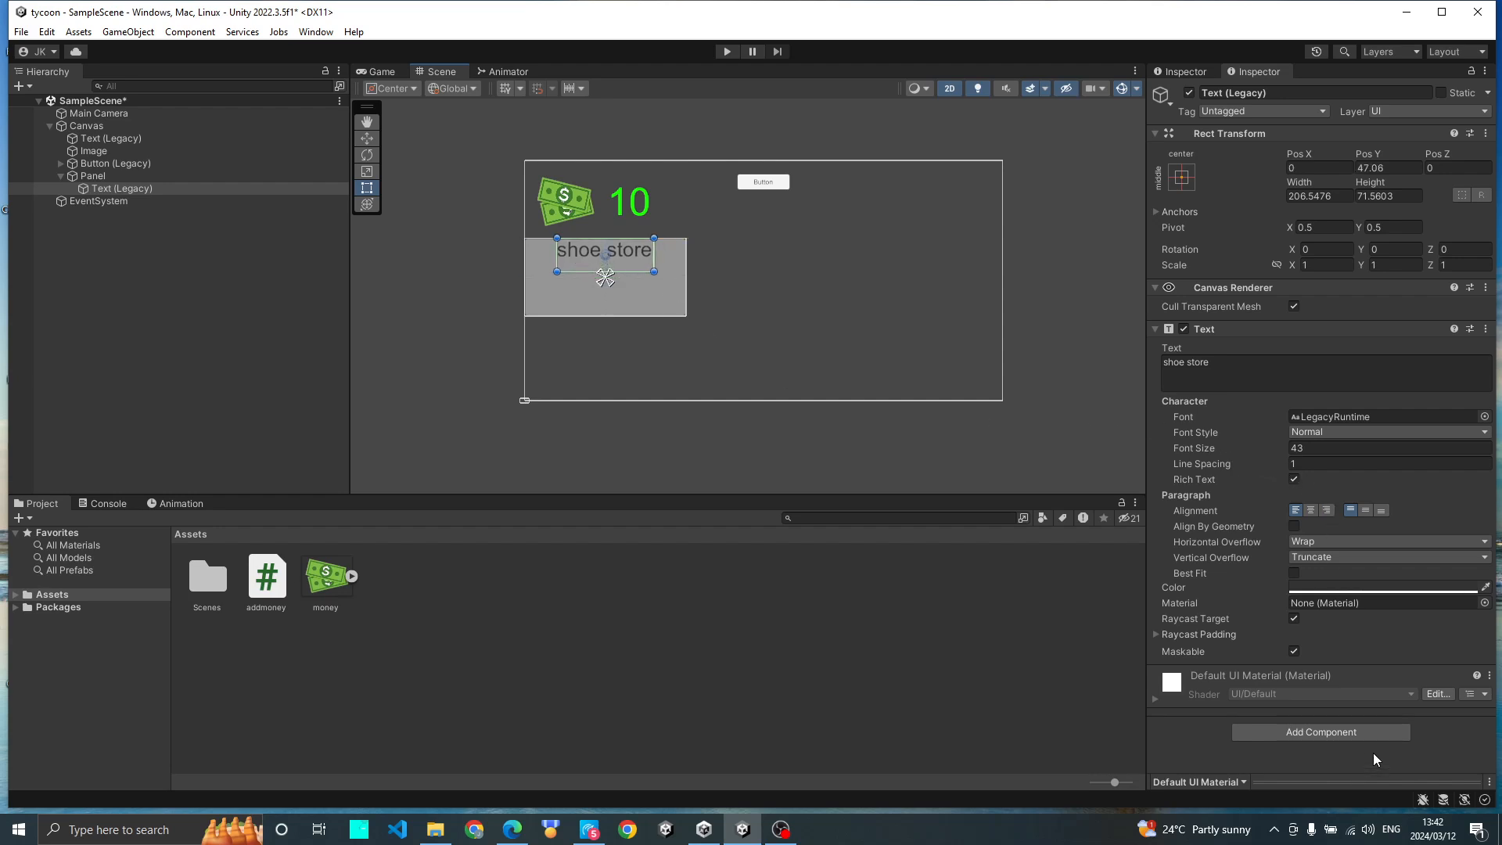
Step: Change the "shoe store" text colour to bright turquoise, hex 13FFDD
left_click(1317, 586)
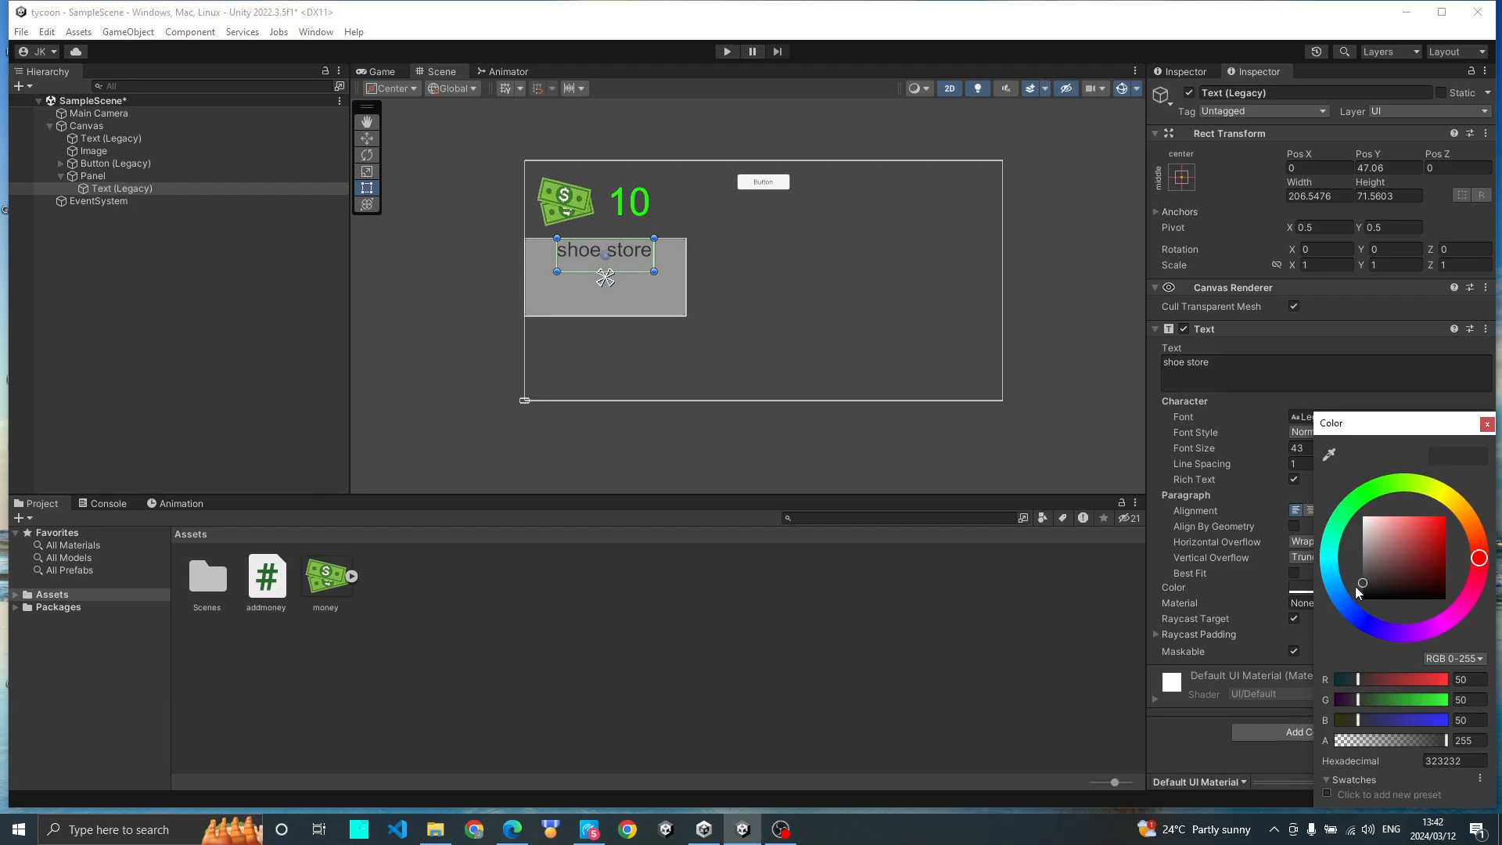
left_click(1327, 546)
left_click_drag(1397, 549, 1450, 491)
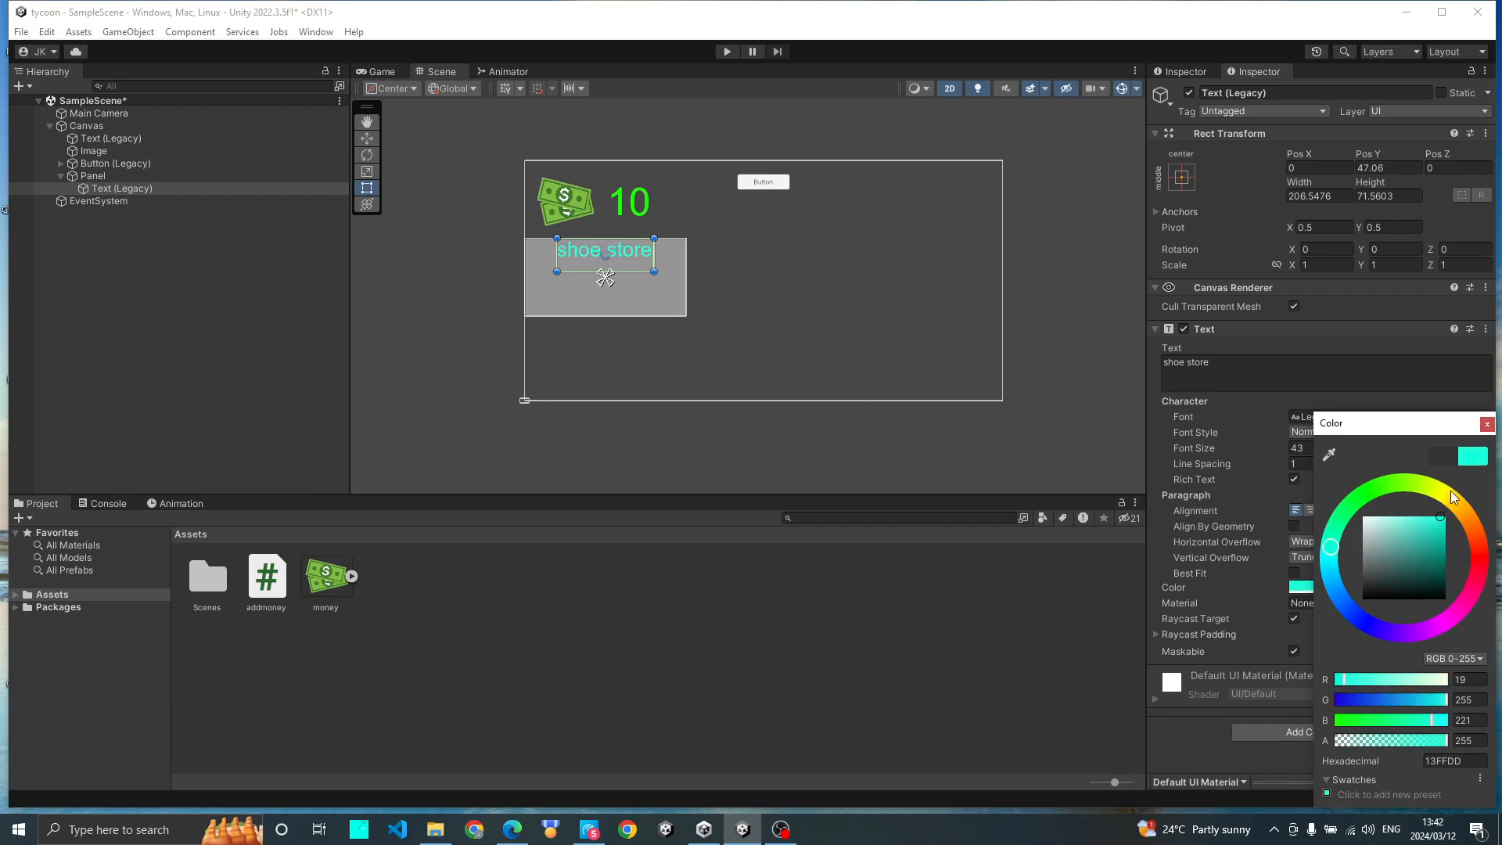
left_click(1486, 425)
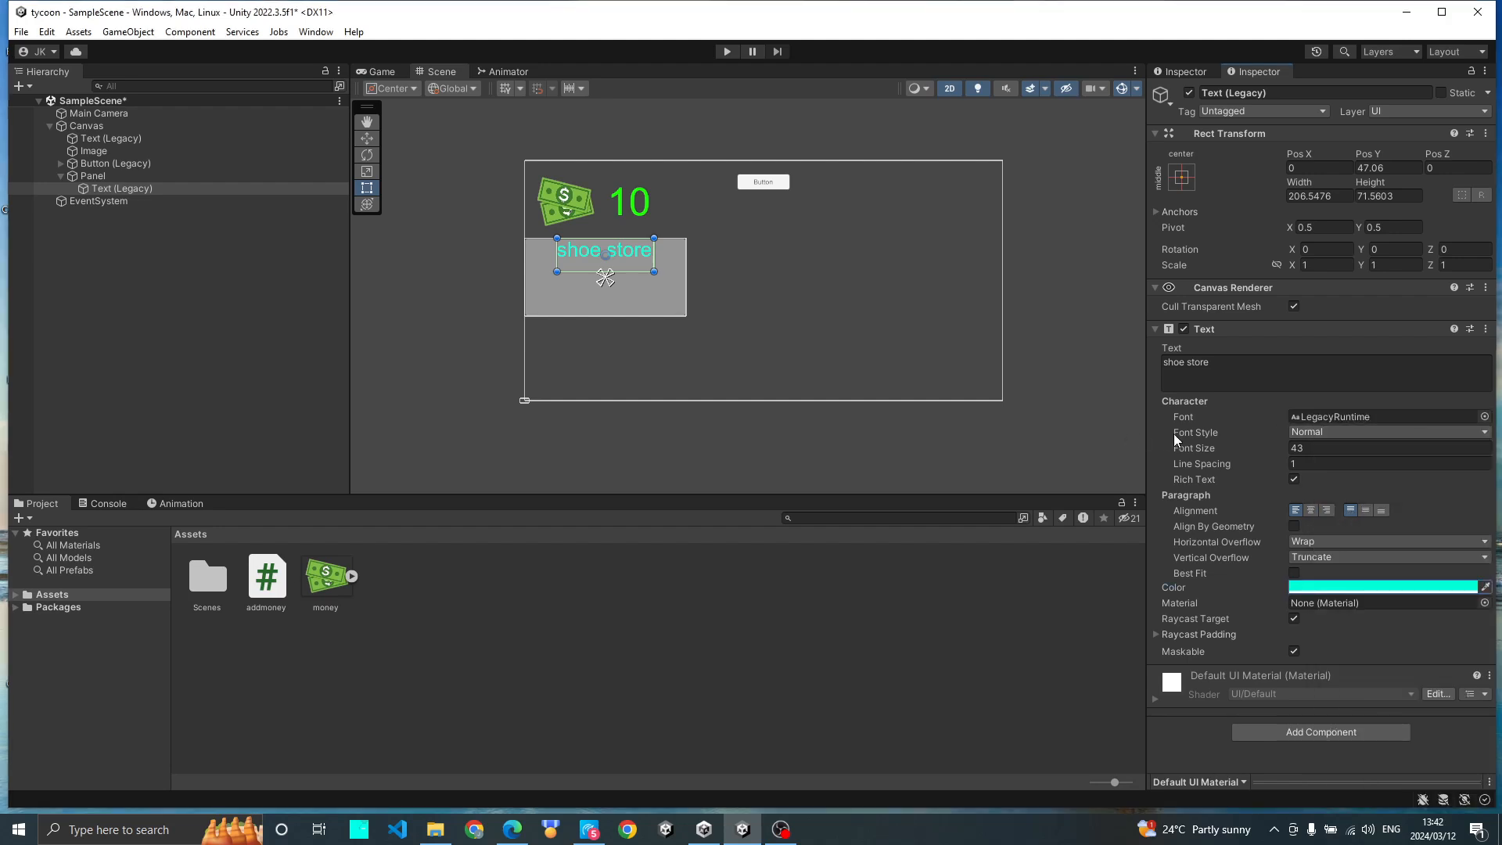
Step: Centre the "shoe store" text horizontally and vertically, and widen its box on both sides within the Panel
left_click(1312, 510)
left_click(1364, 511)
left_click_drag(654, 255, 672, 255)
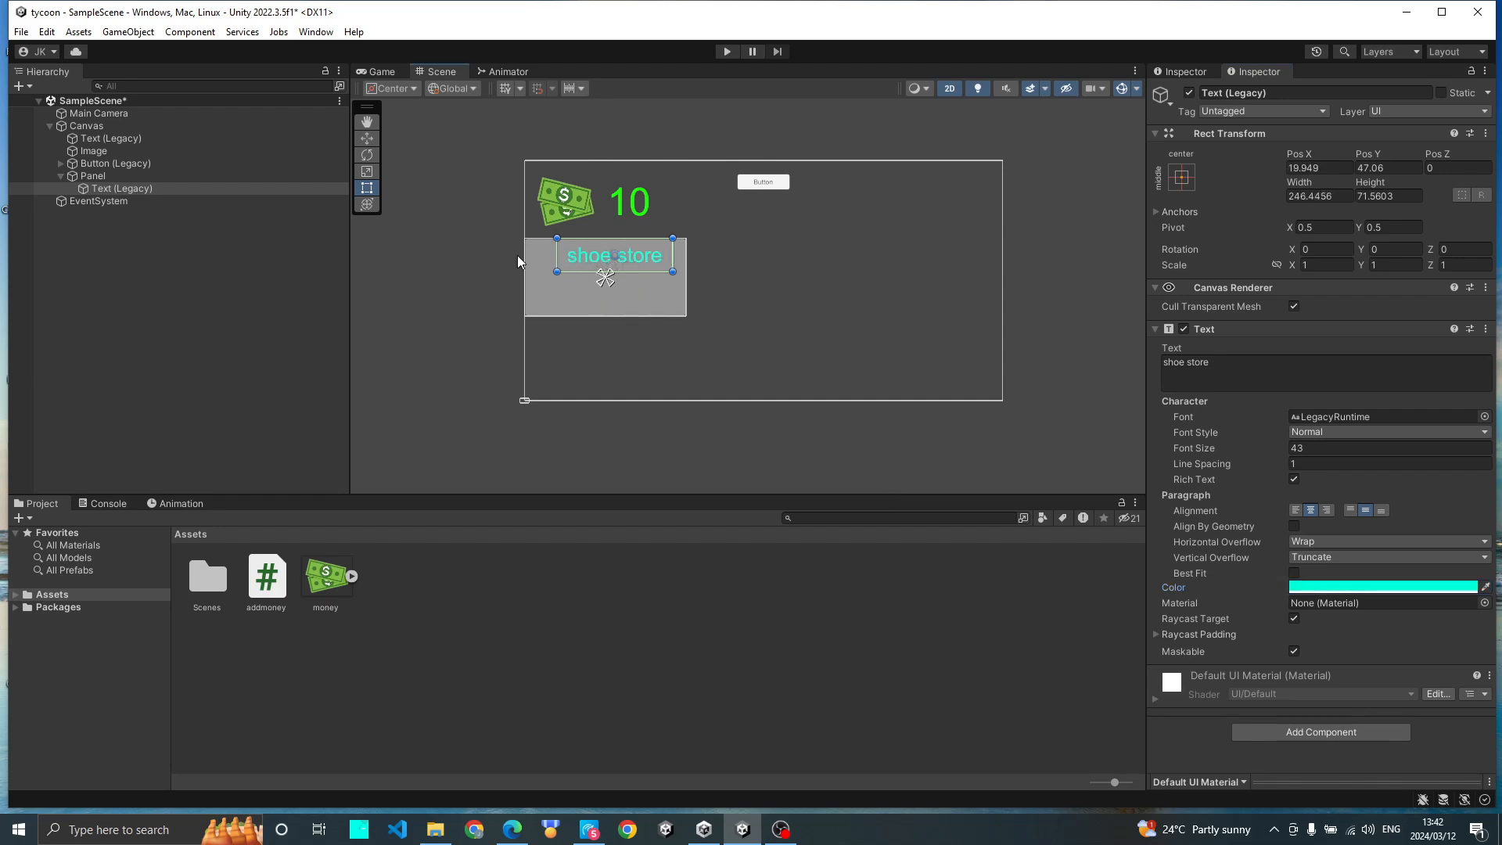
left_click_drag(555, 256, 535, 256)
Step: Add a legacy Button inside the Panel and place it near the Panel's lower-right corner at X 80, Y -60
right_click(124, 174)
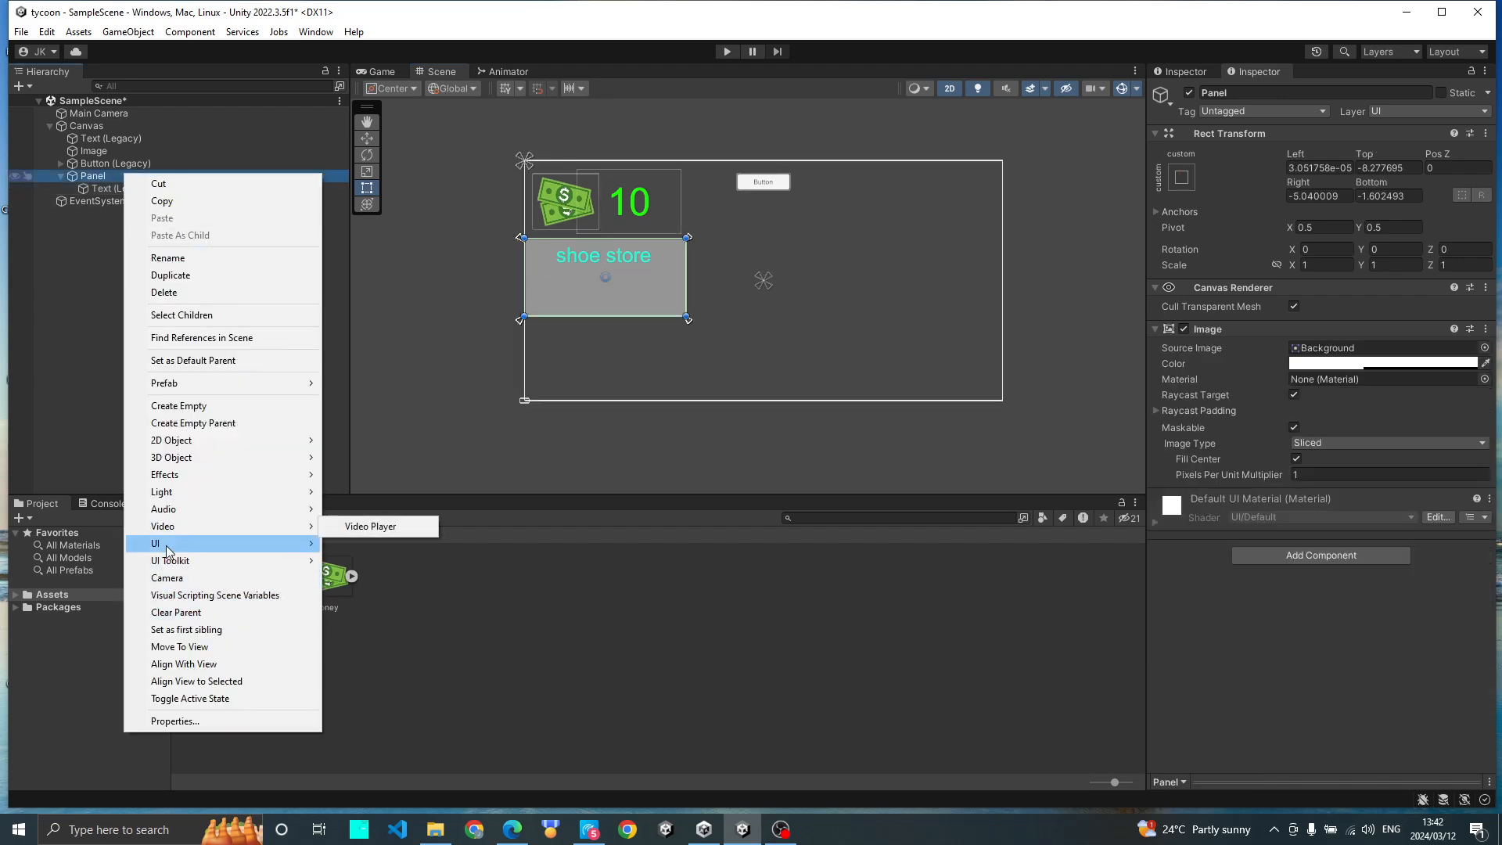
mouse_move(168, 550)
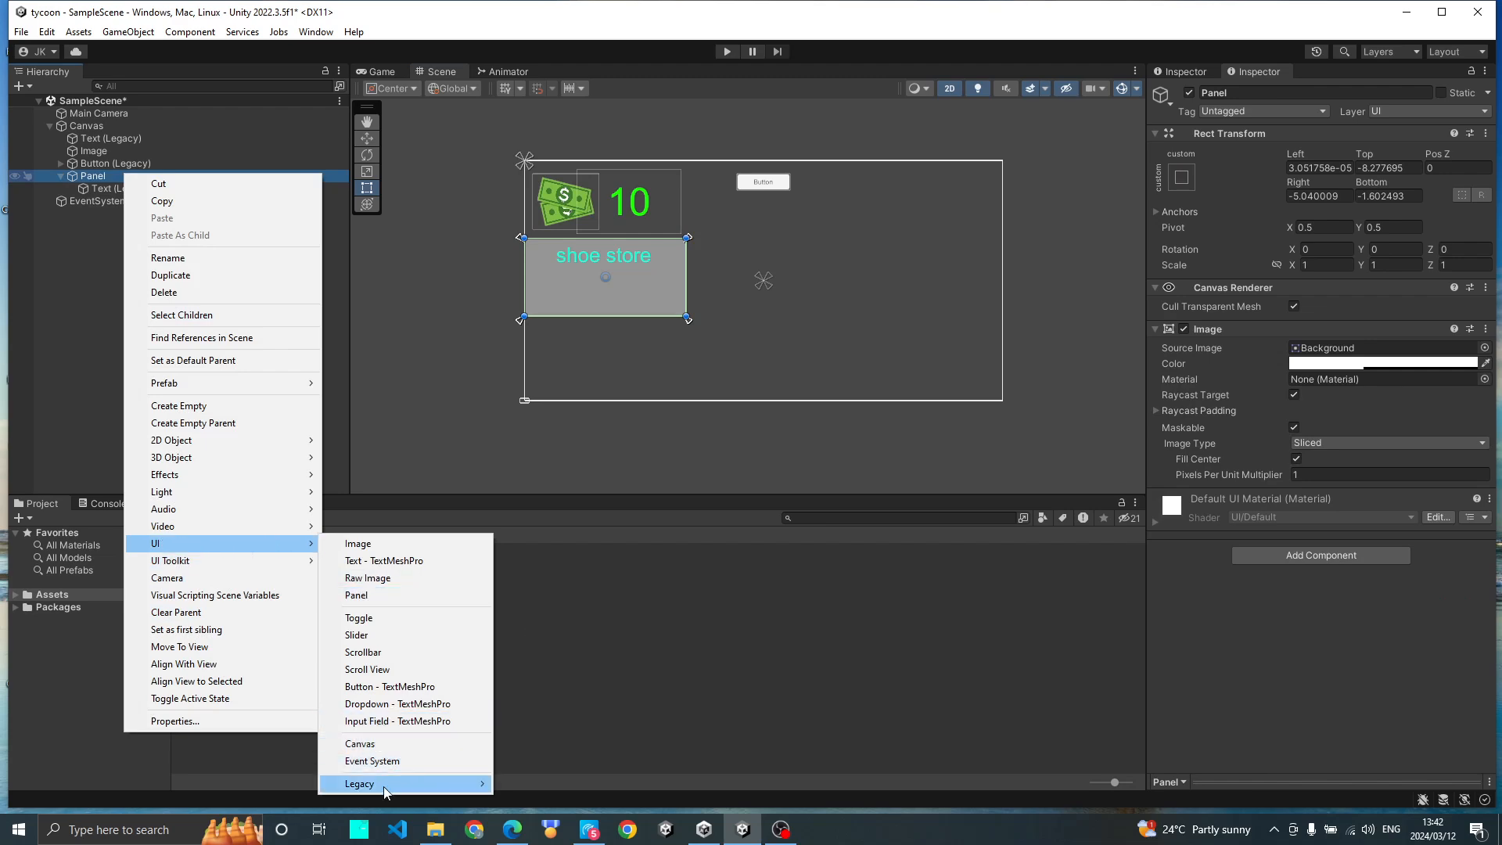
mouse_move(384, 787)
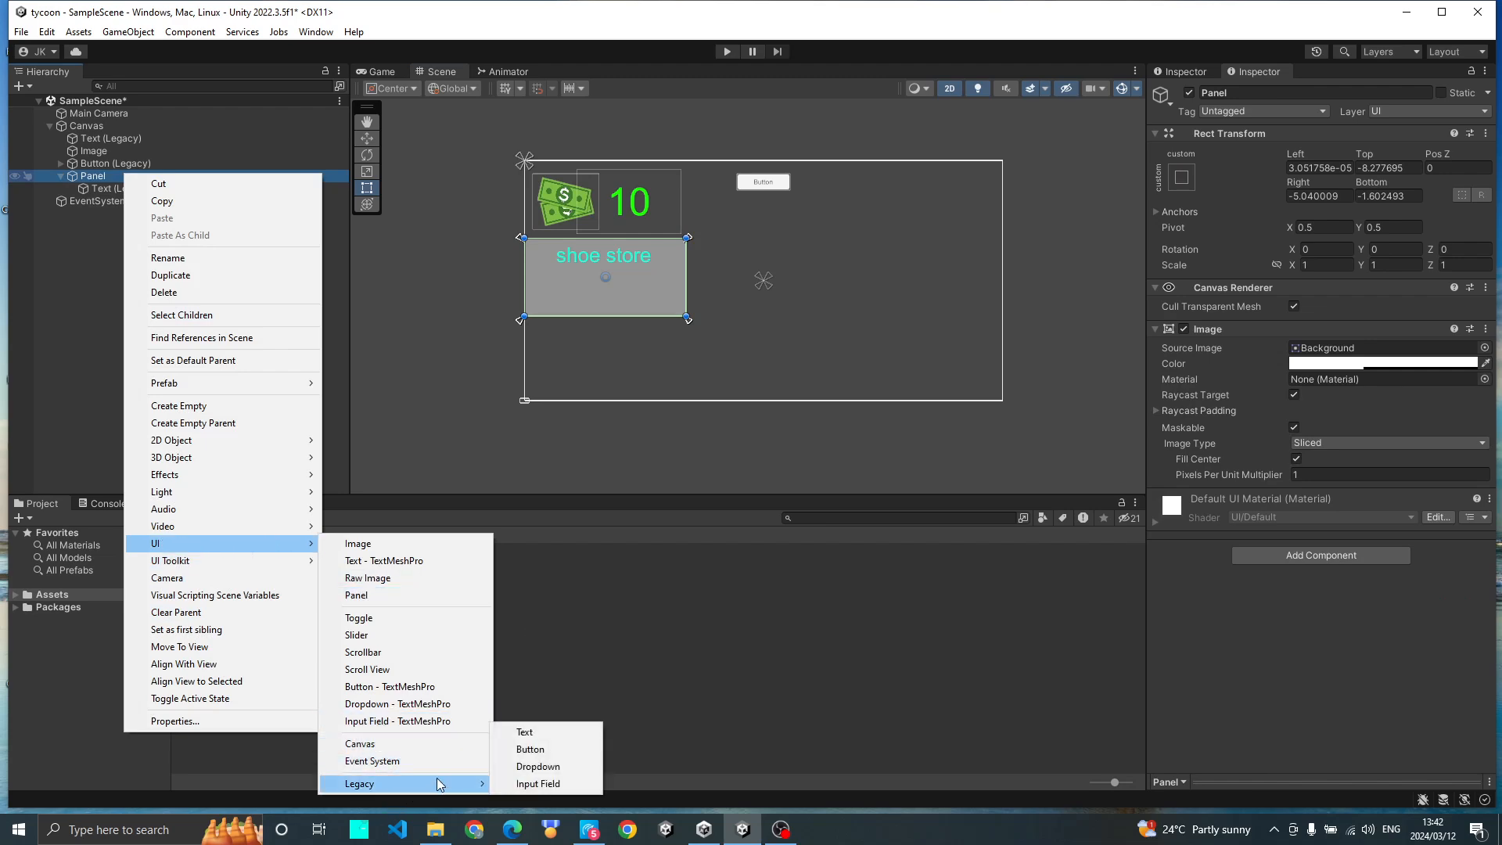
left_click(569, 750)
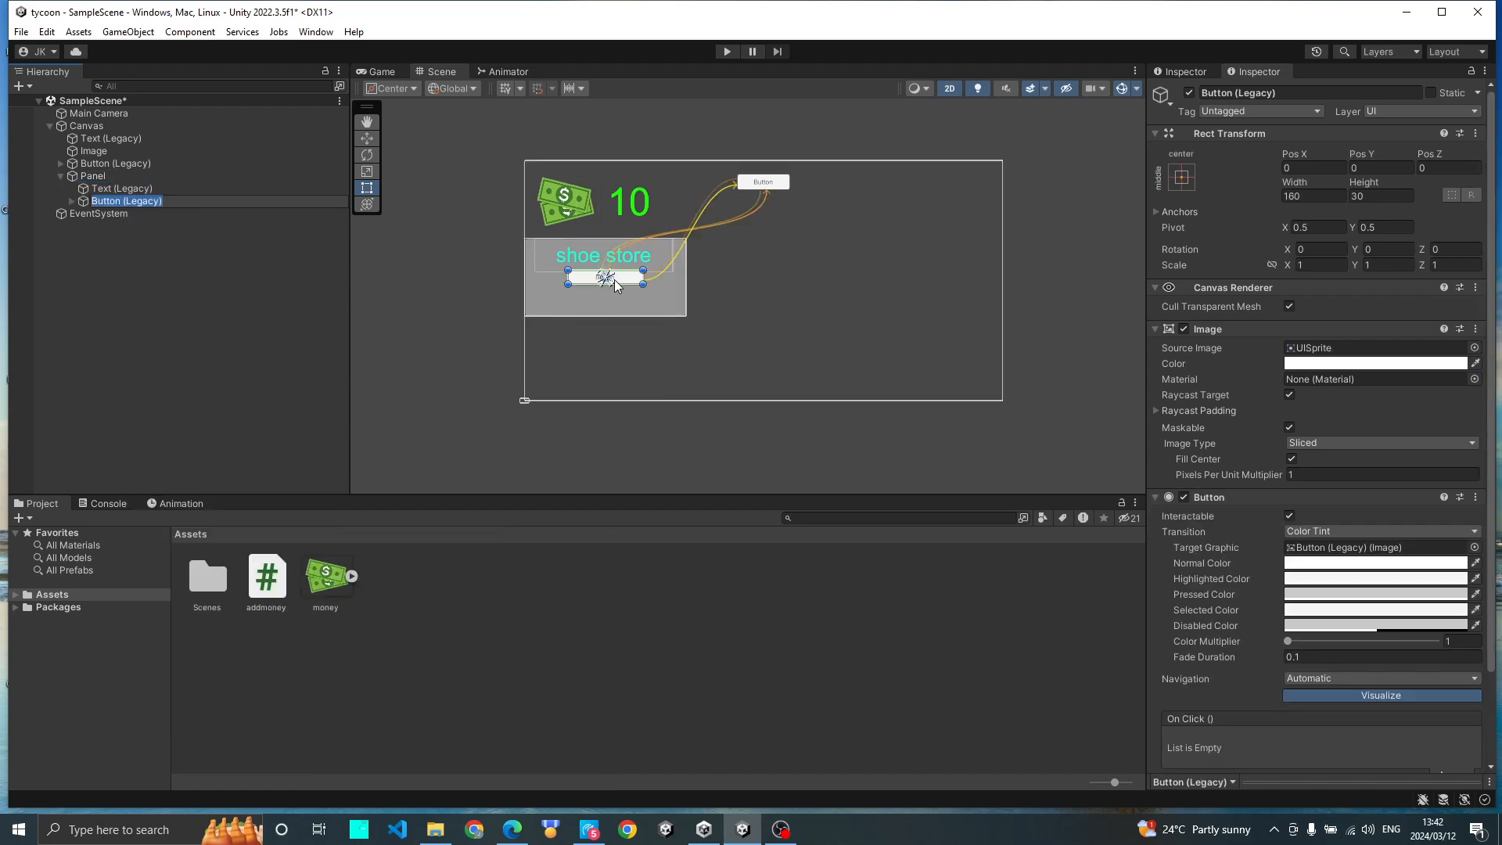
left_click_drag(616, 286, 652, 317)
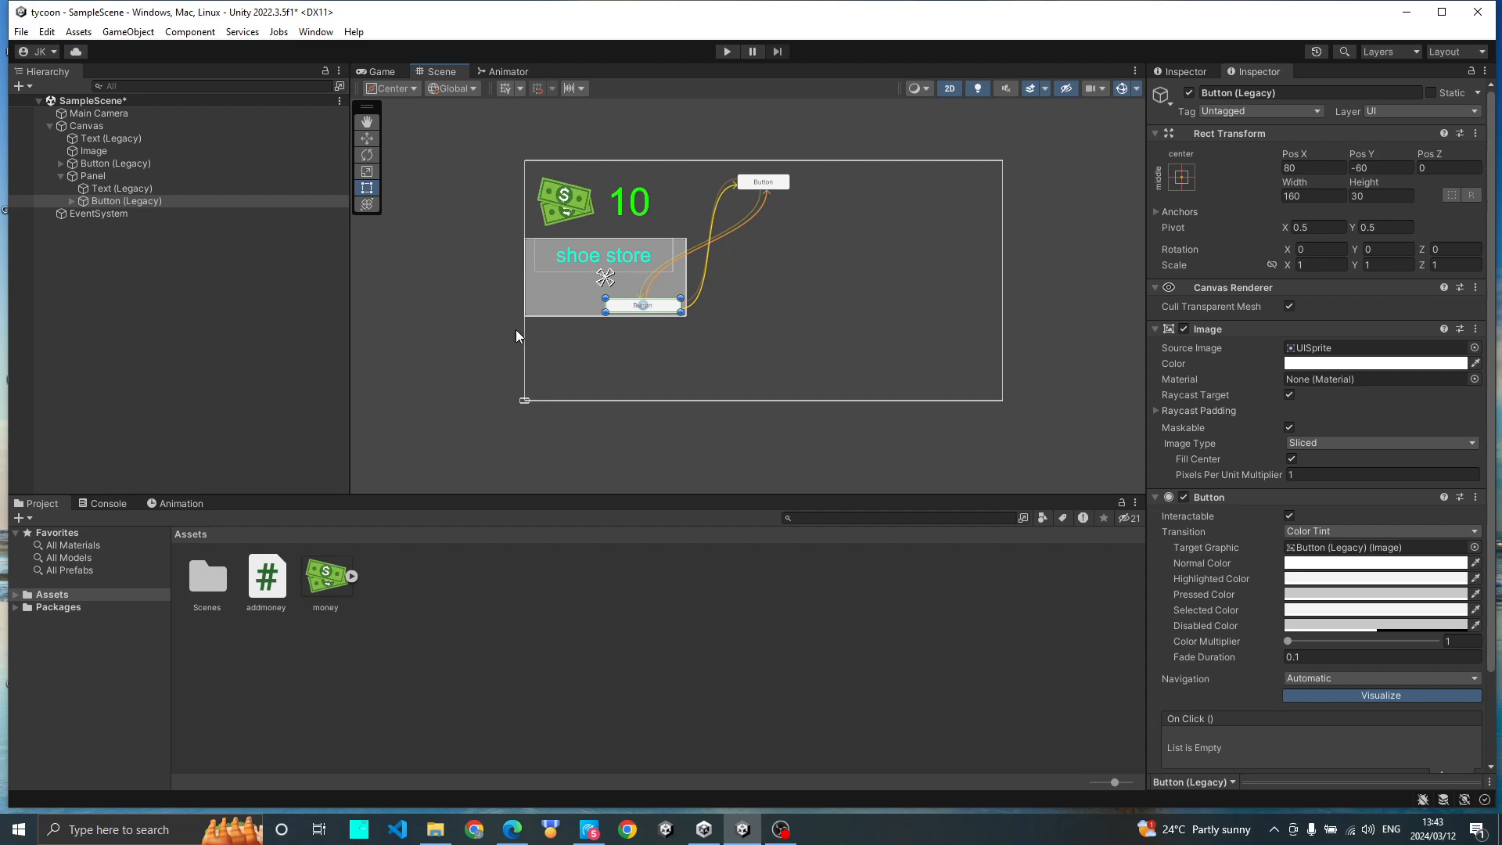
Step: Add a Slider inside the Panel and enlarge it to about 212 × 40 between the "shoe store" text and the button
left_click(540, 301)
left_click(540, 302)
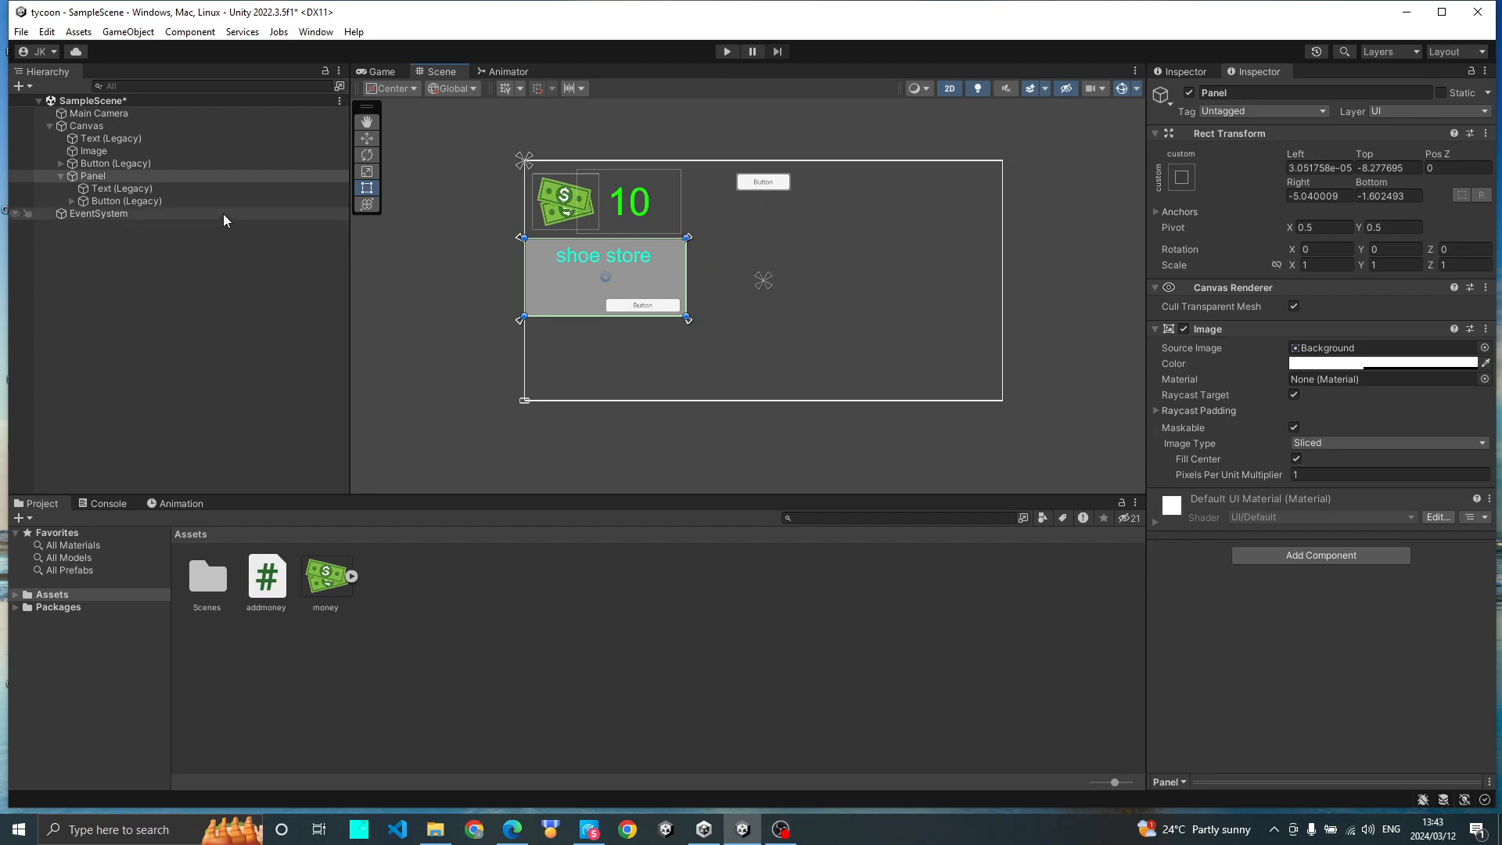
right_click(186, 175)
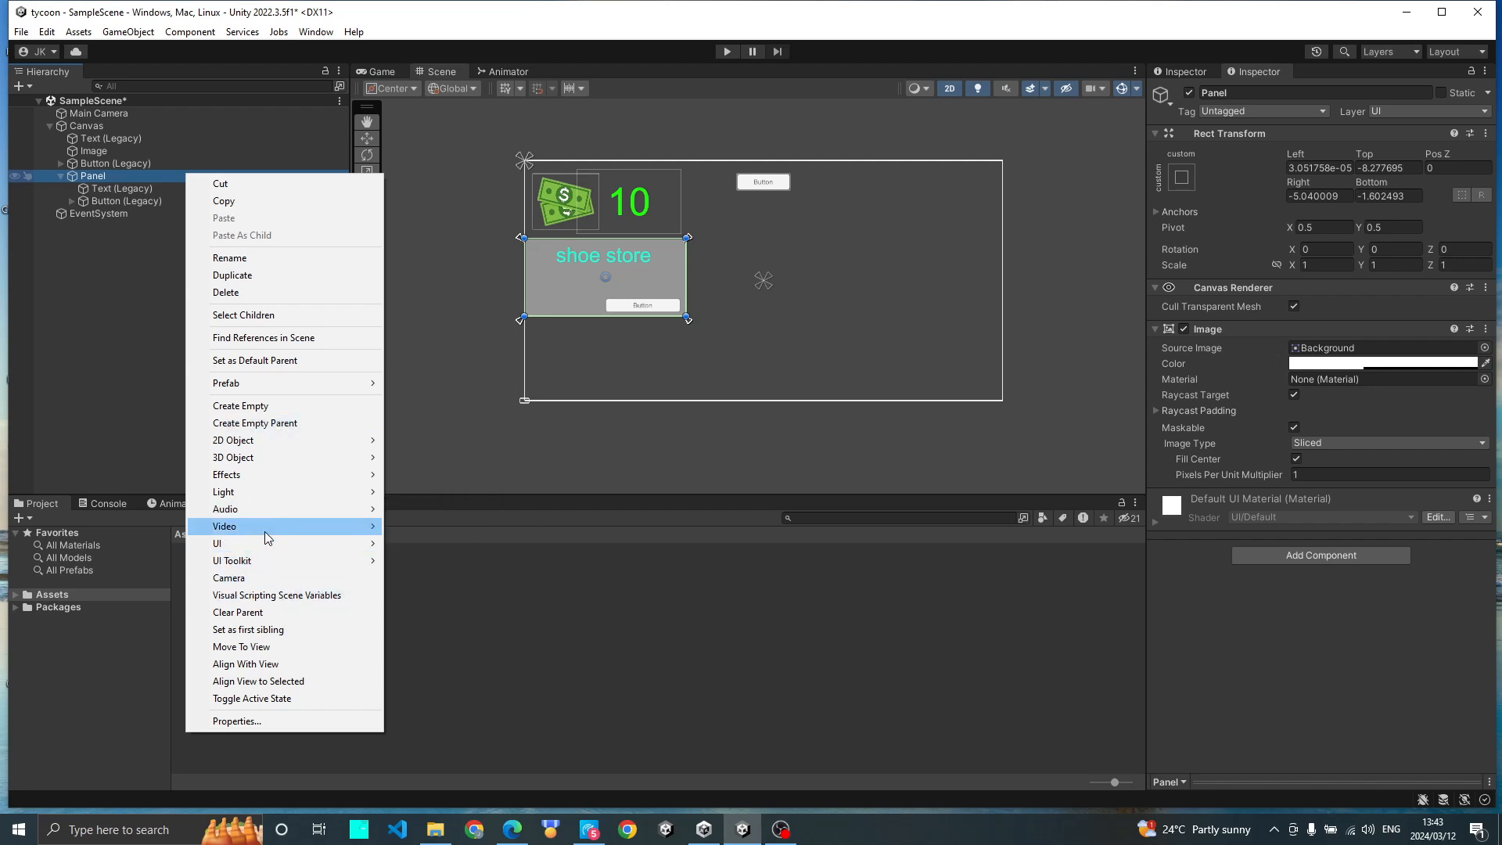
mouse_move(258, 543)
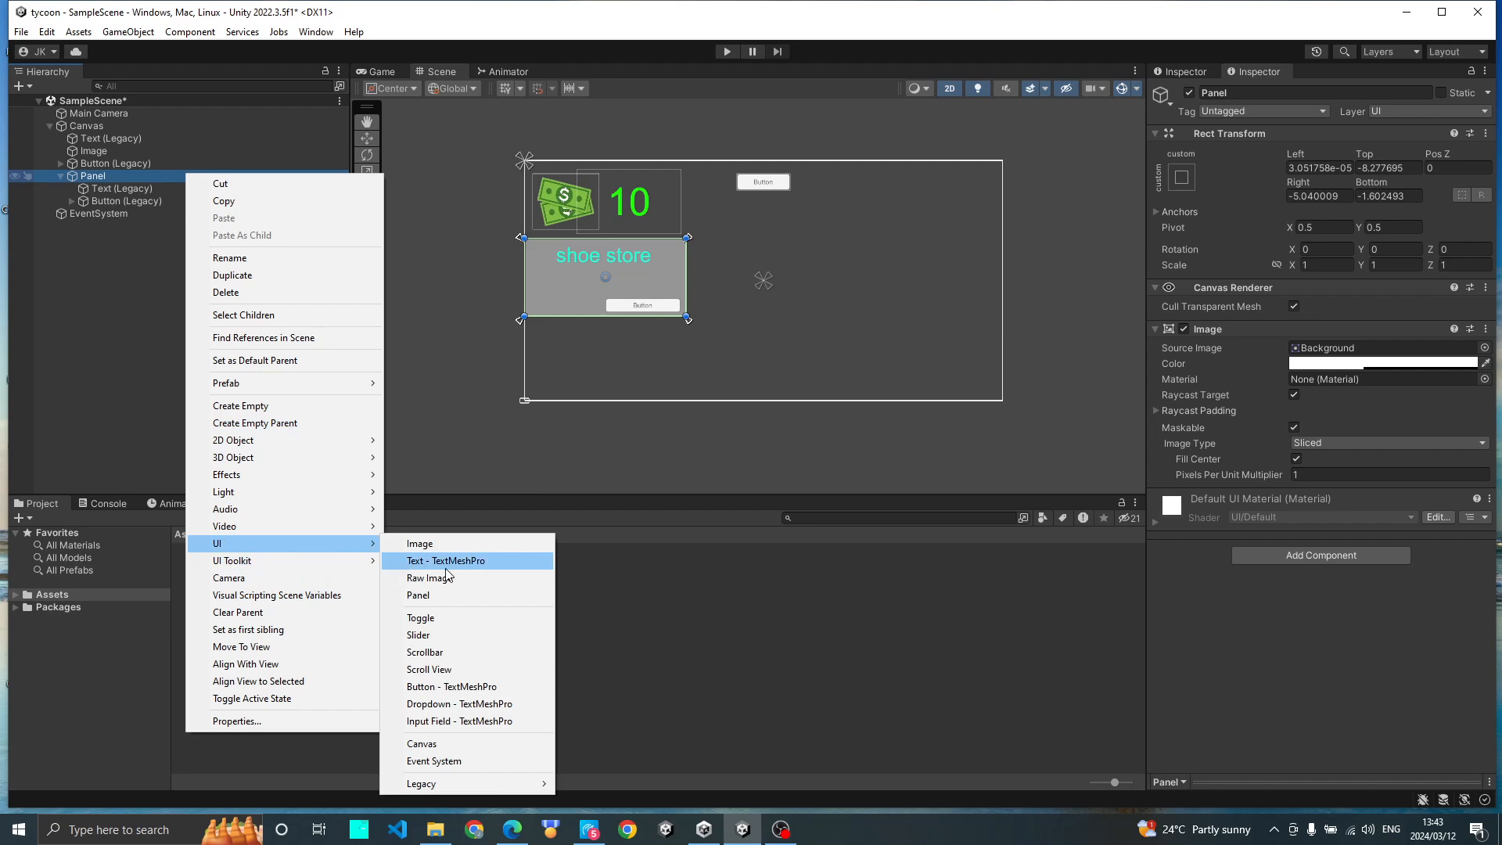
mouse_move(448, 782)
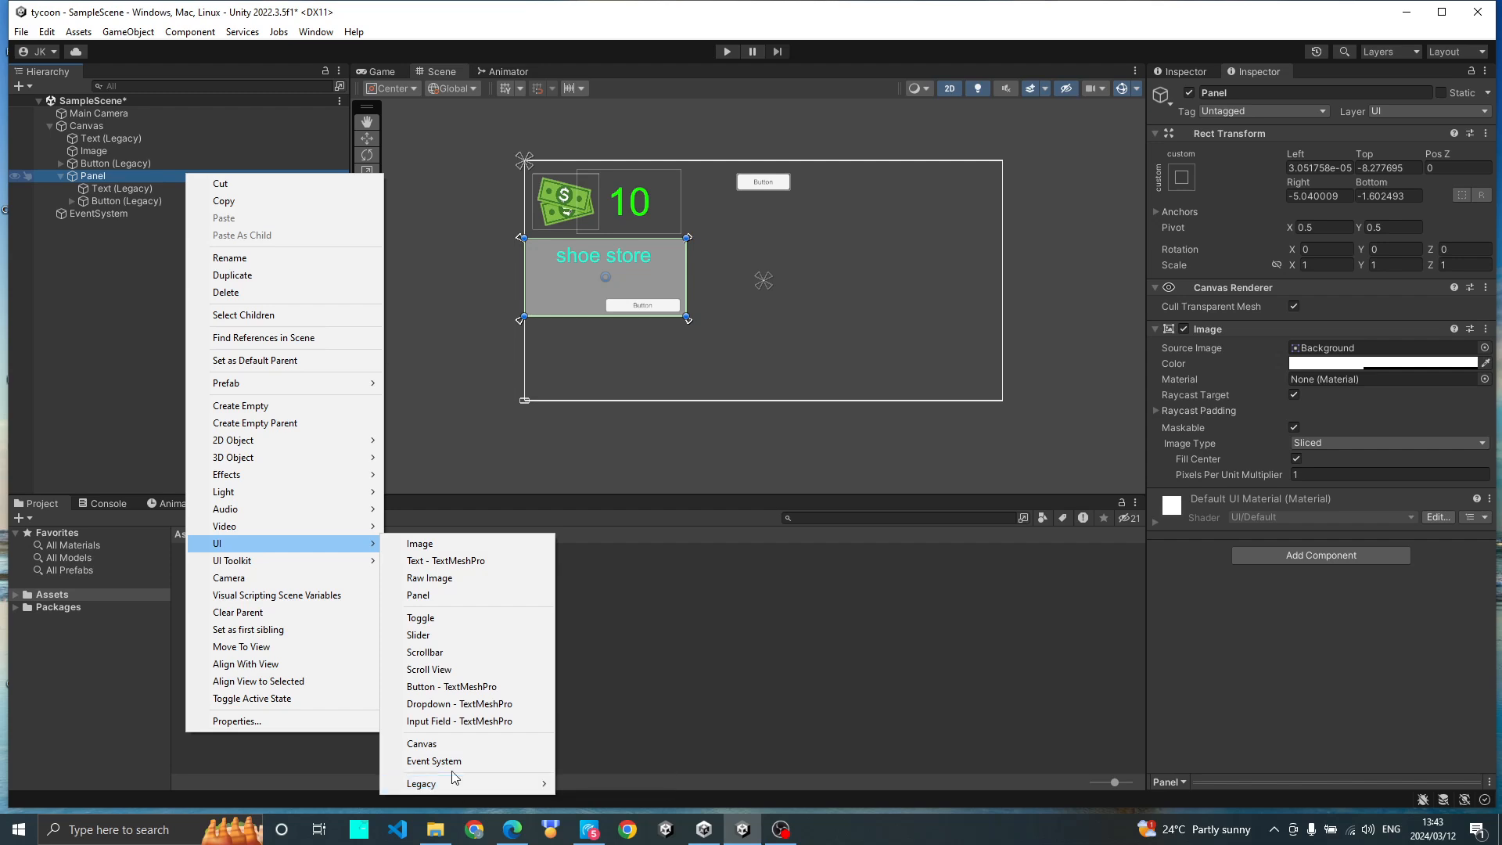
left_click(437, 635)
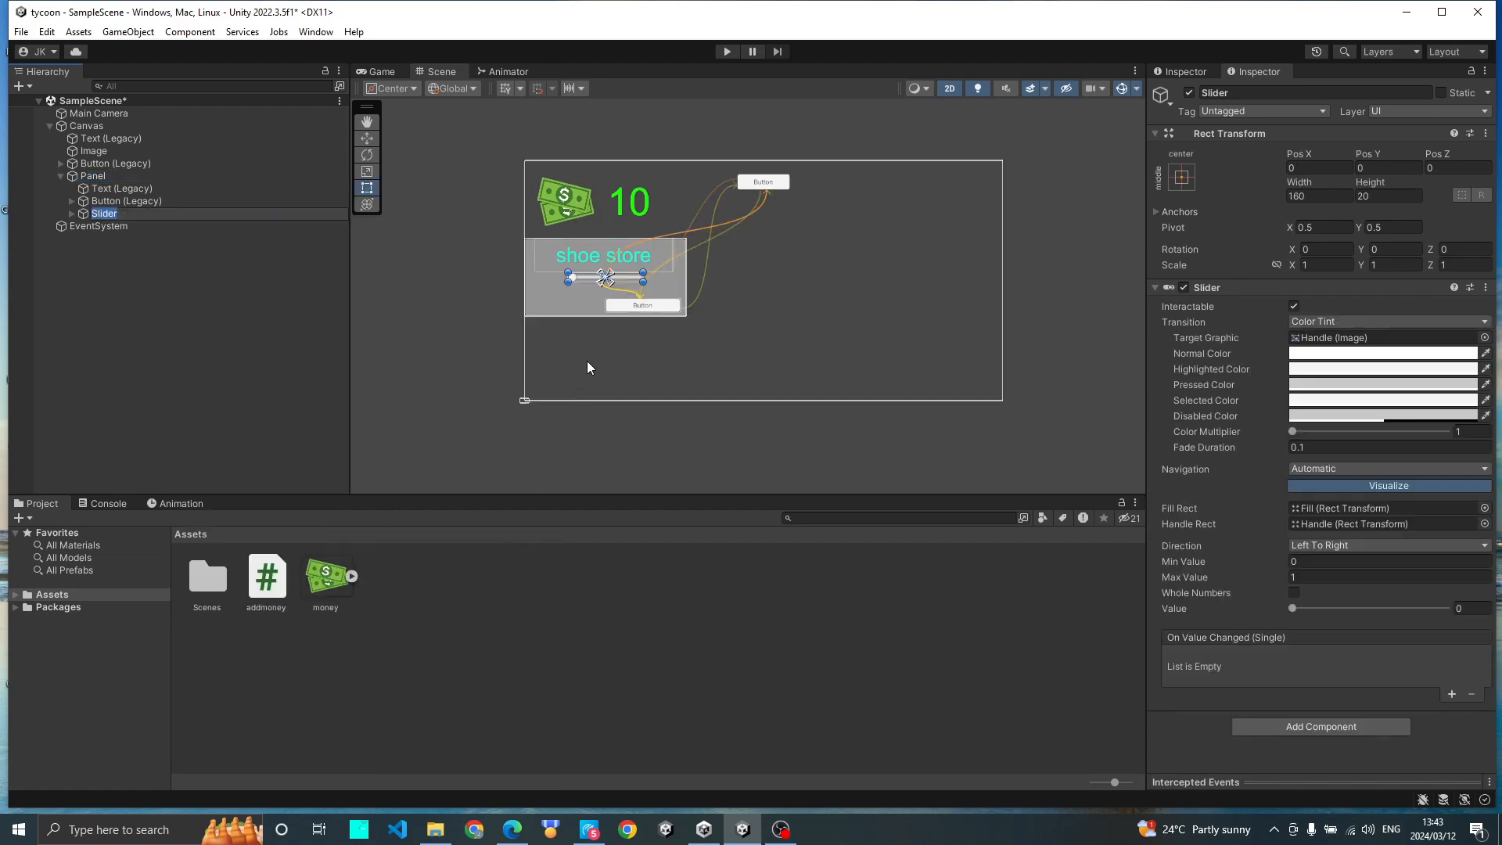
left_click(645, 289)
left_click_drag(646, 289, 651, 298)
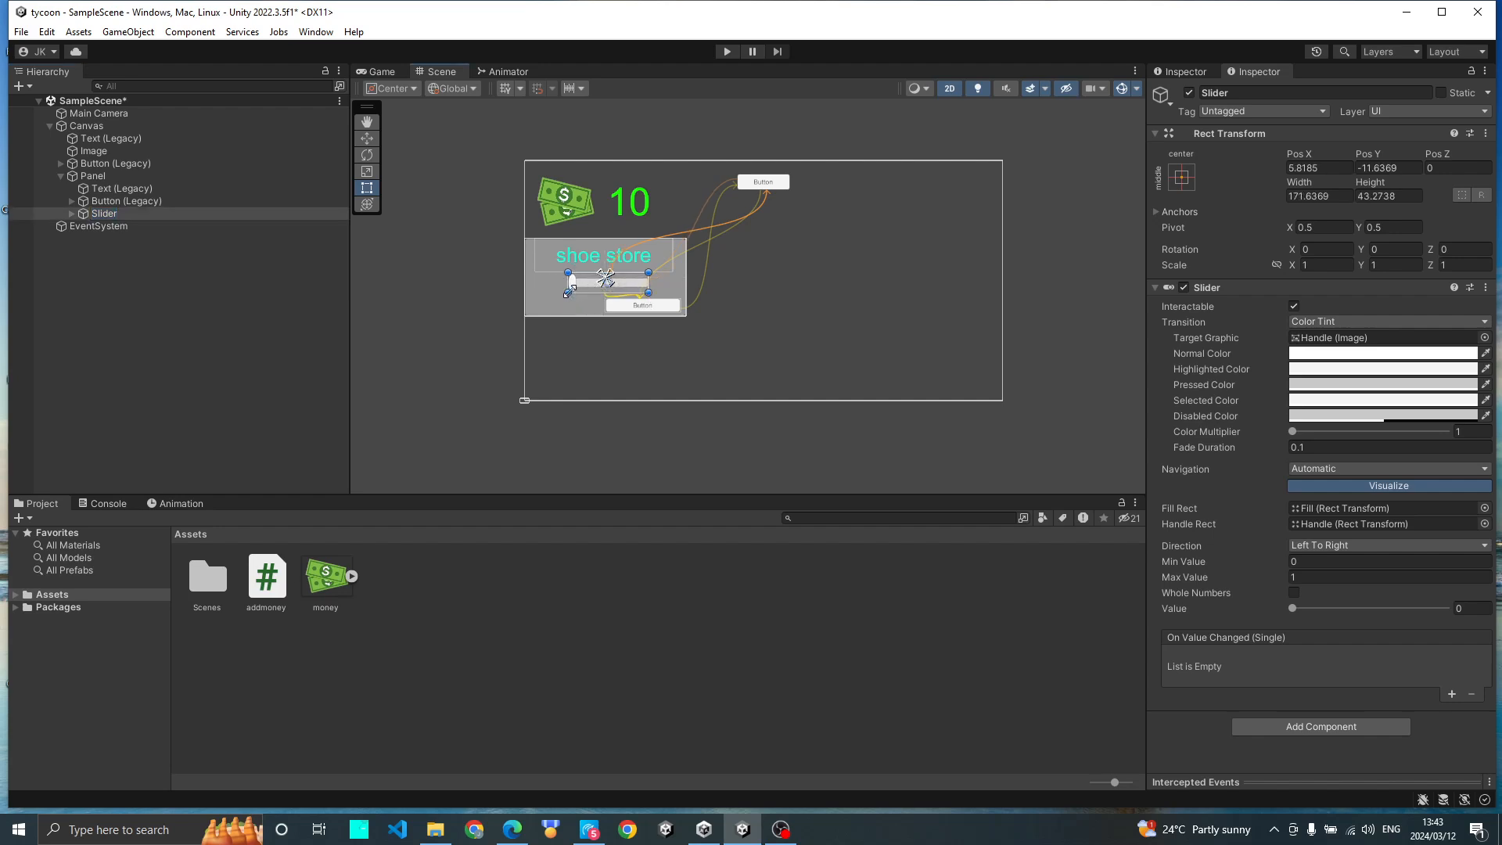
left_click_drag(569, 293, 549, 292)
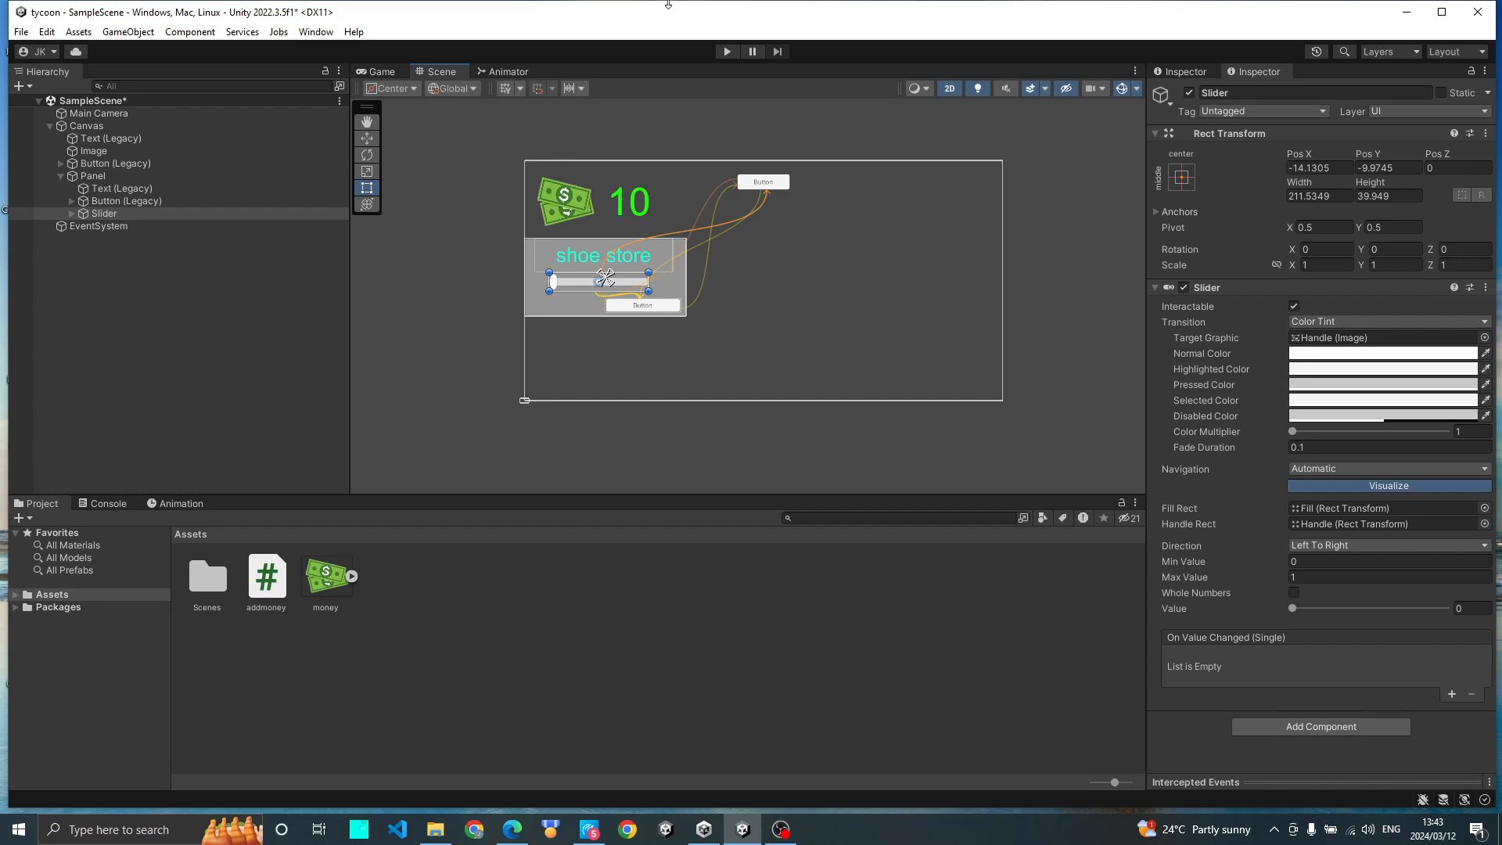
Step: Play-test the scene by moving the slider handle to its maximum and back to its minimum, and stop the game
left_click(726, 52)
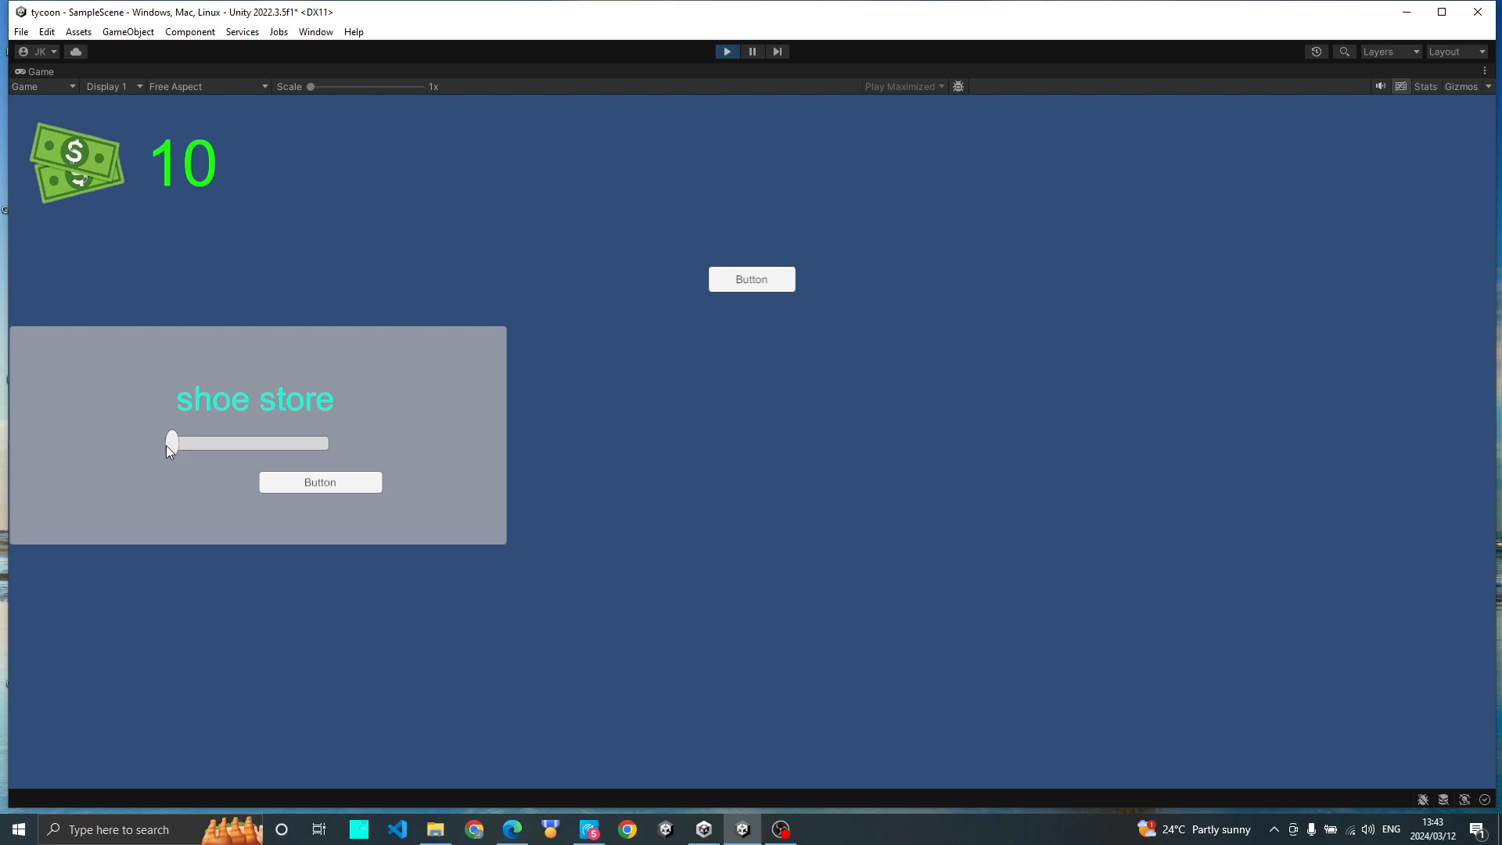
left_click_drag(167, 446, 322, 453)
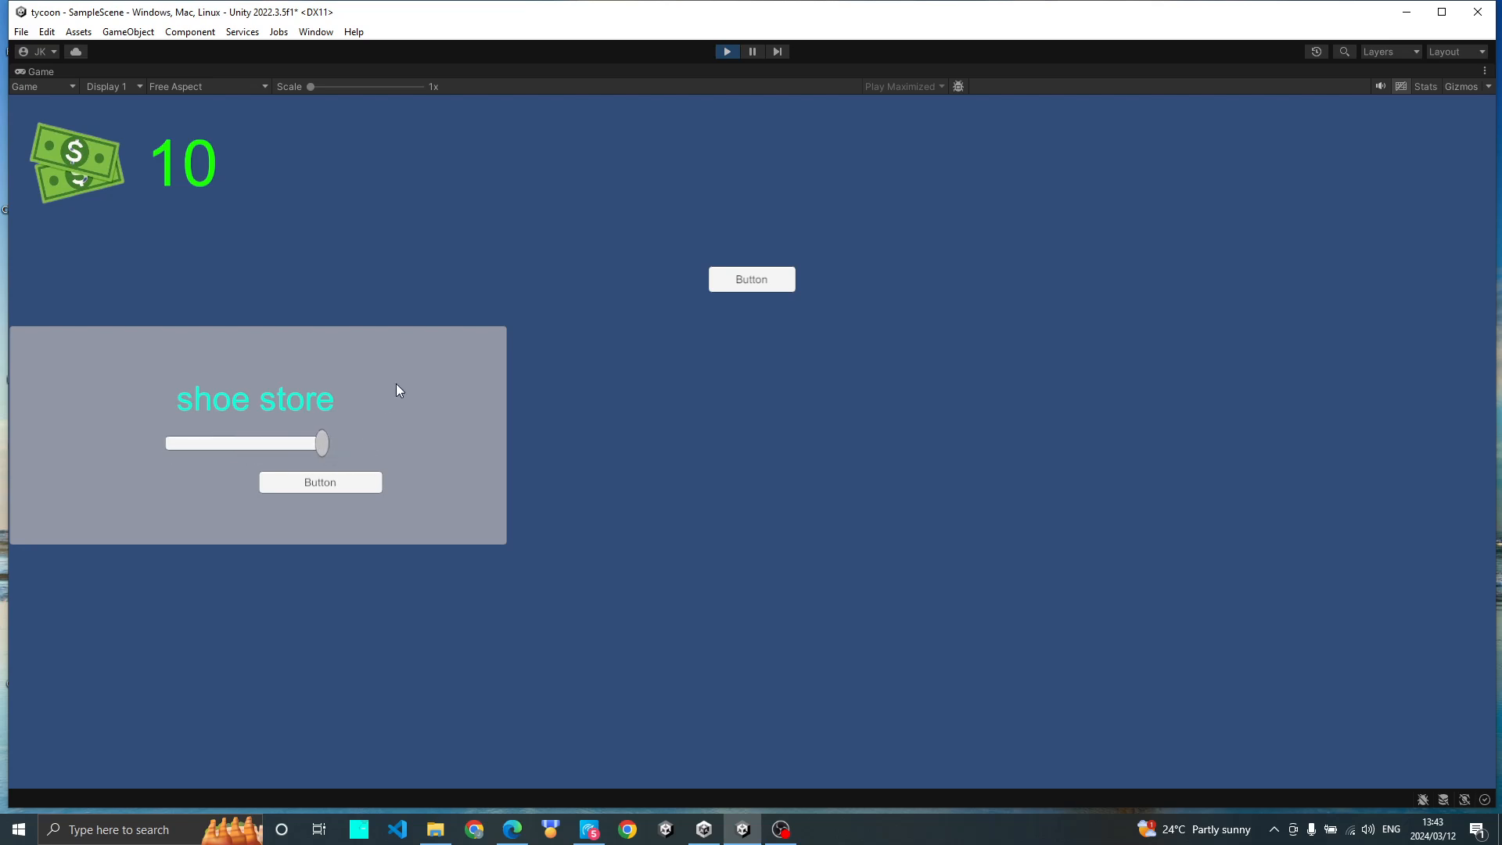
left_click_drag(322, 444, 129, 420)
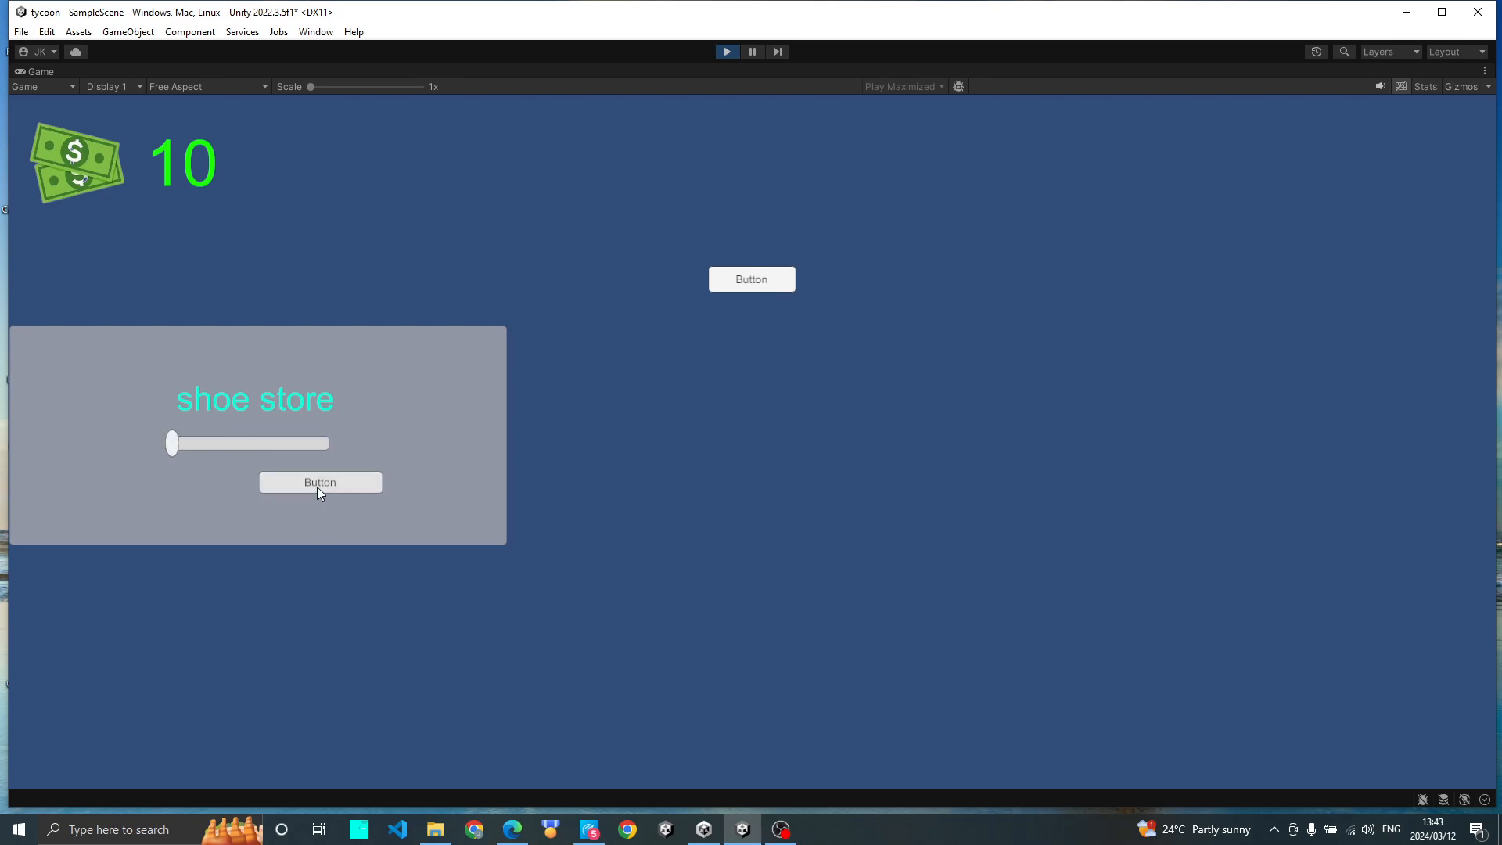
left_click(726, 54)
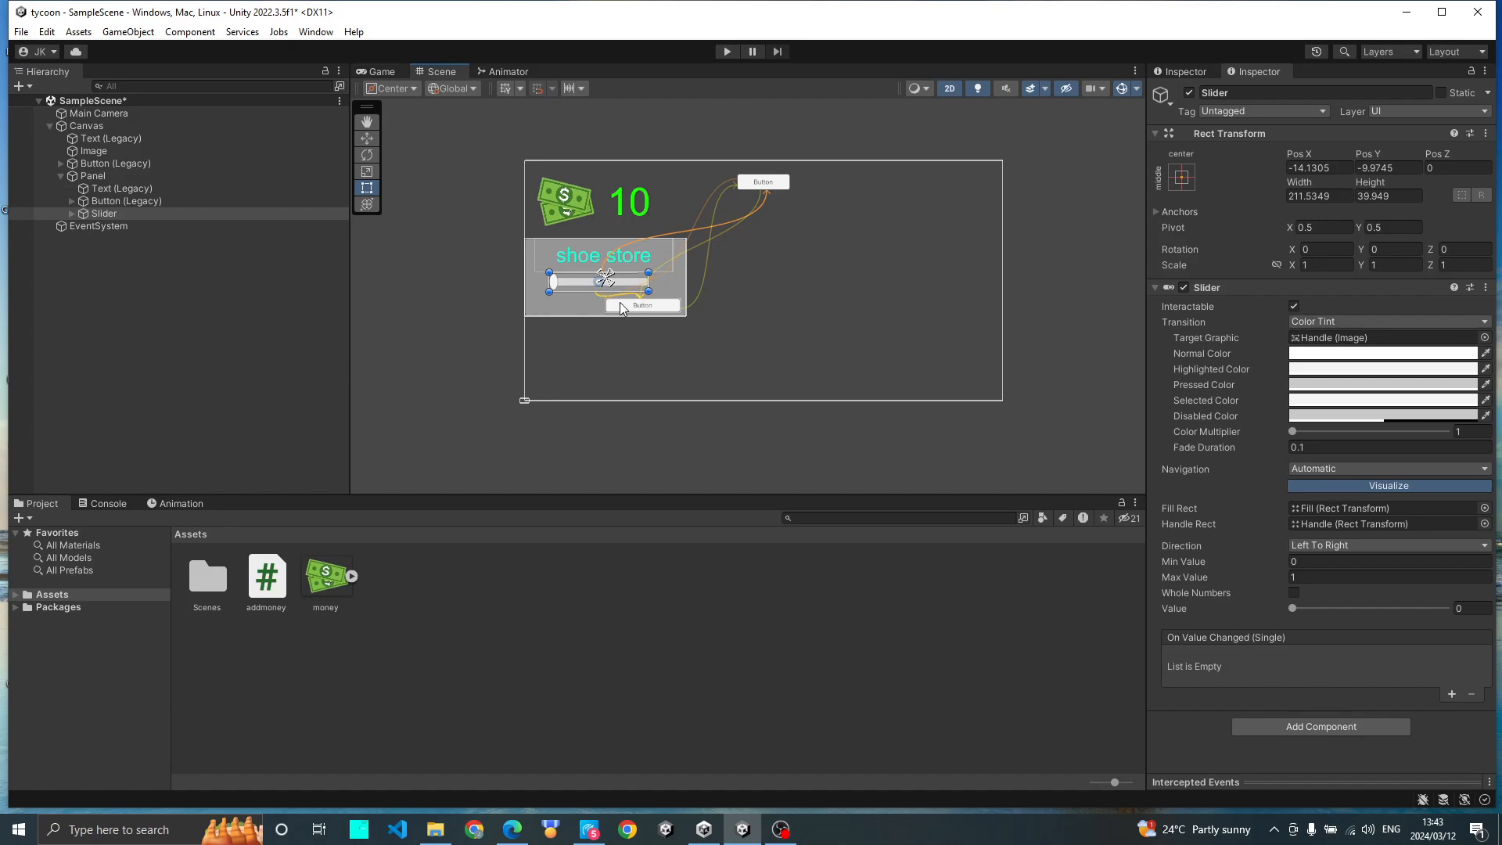
Step: Add an entry to the On Click event list of the Button inside the Panel
left_click(640, 313)
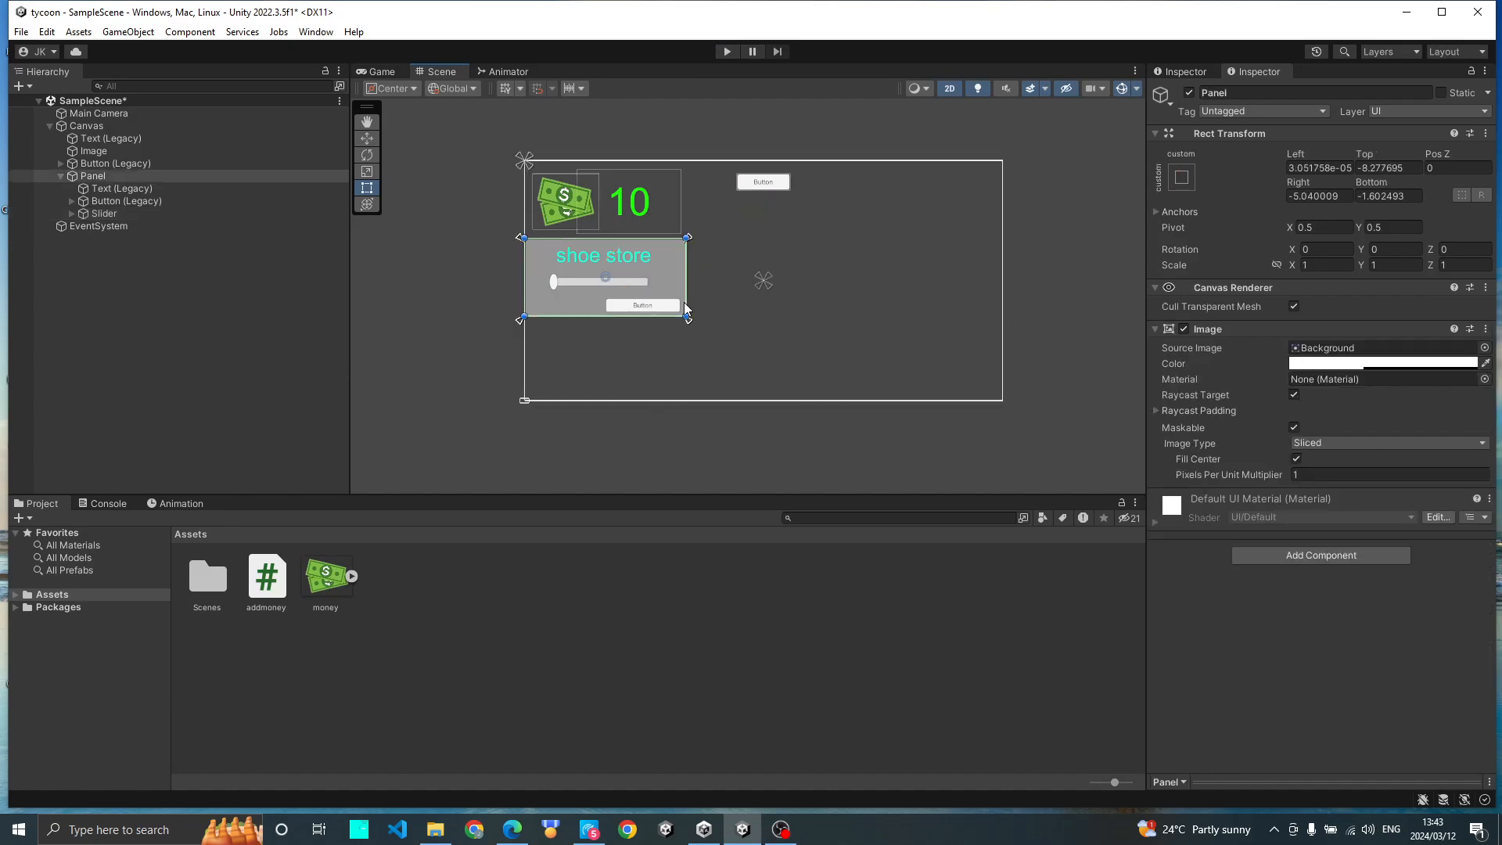
left_click(648, 305)
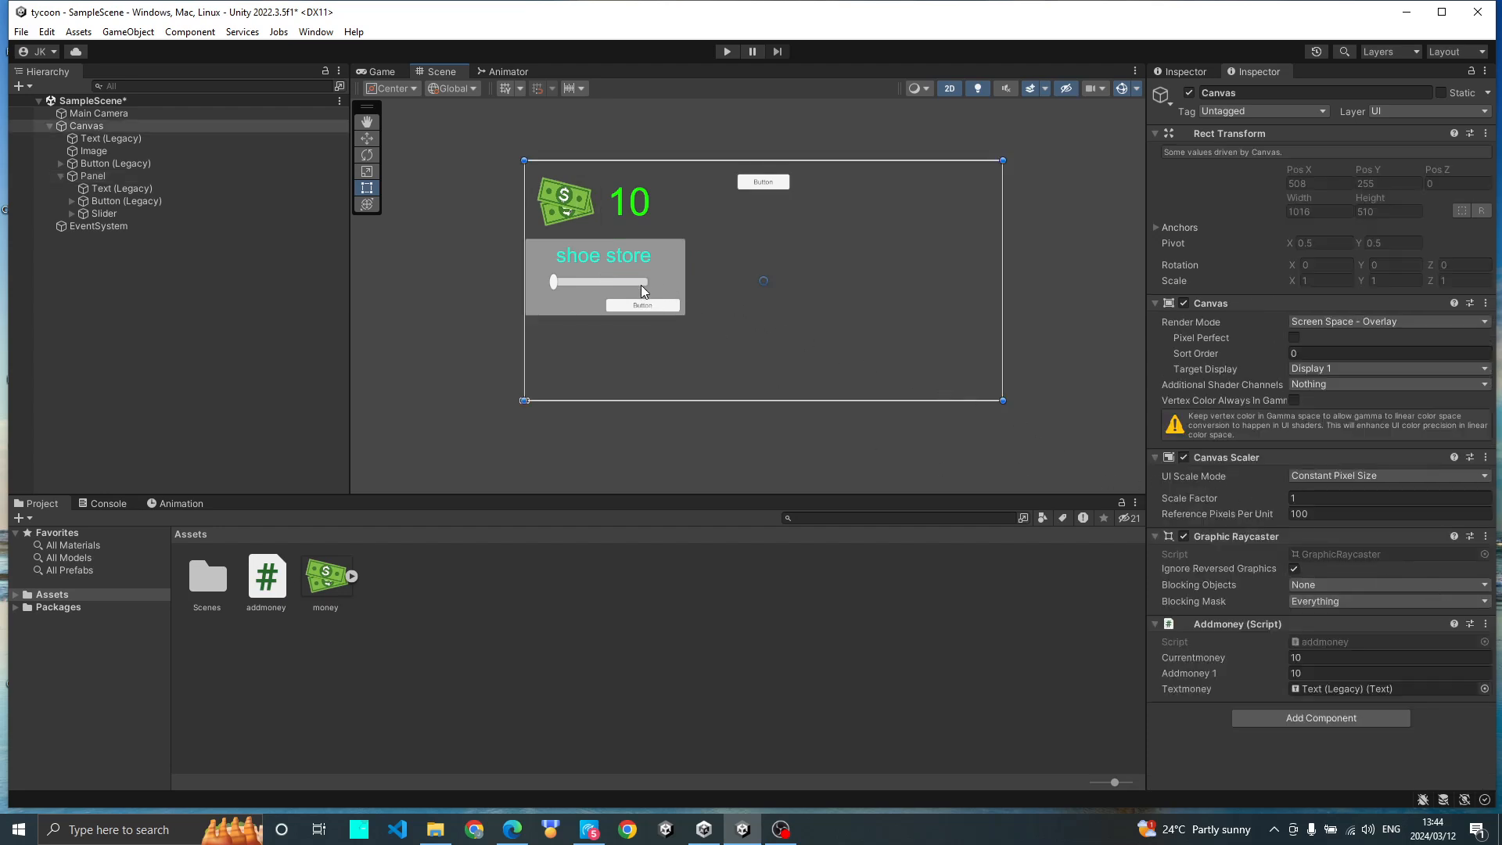
left_click(647, 306)
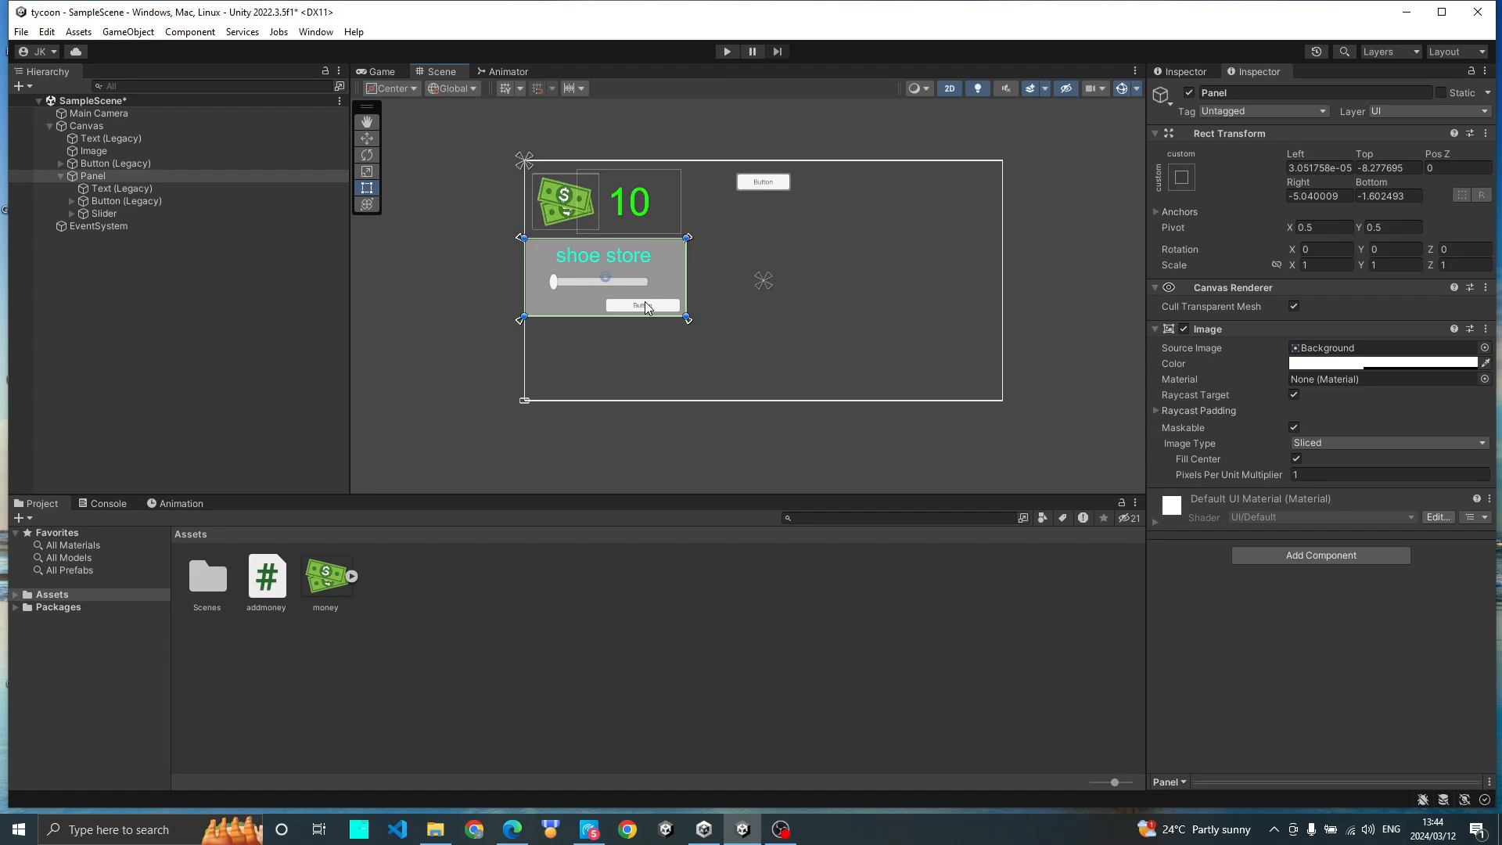
left_click(98, 214)
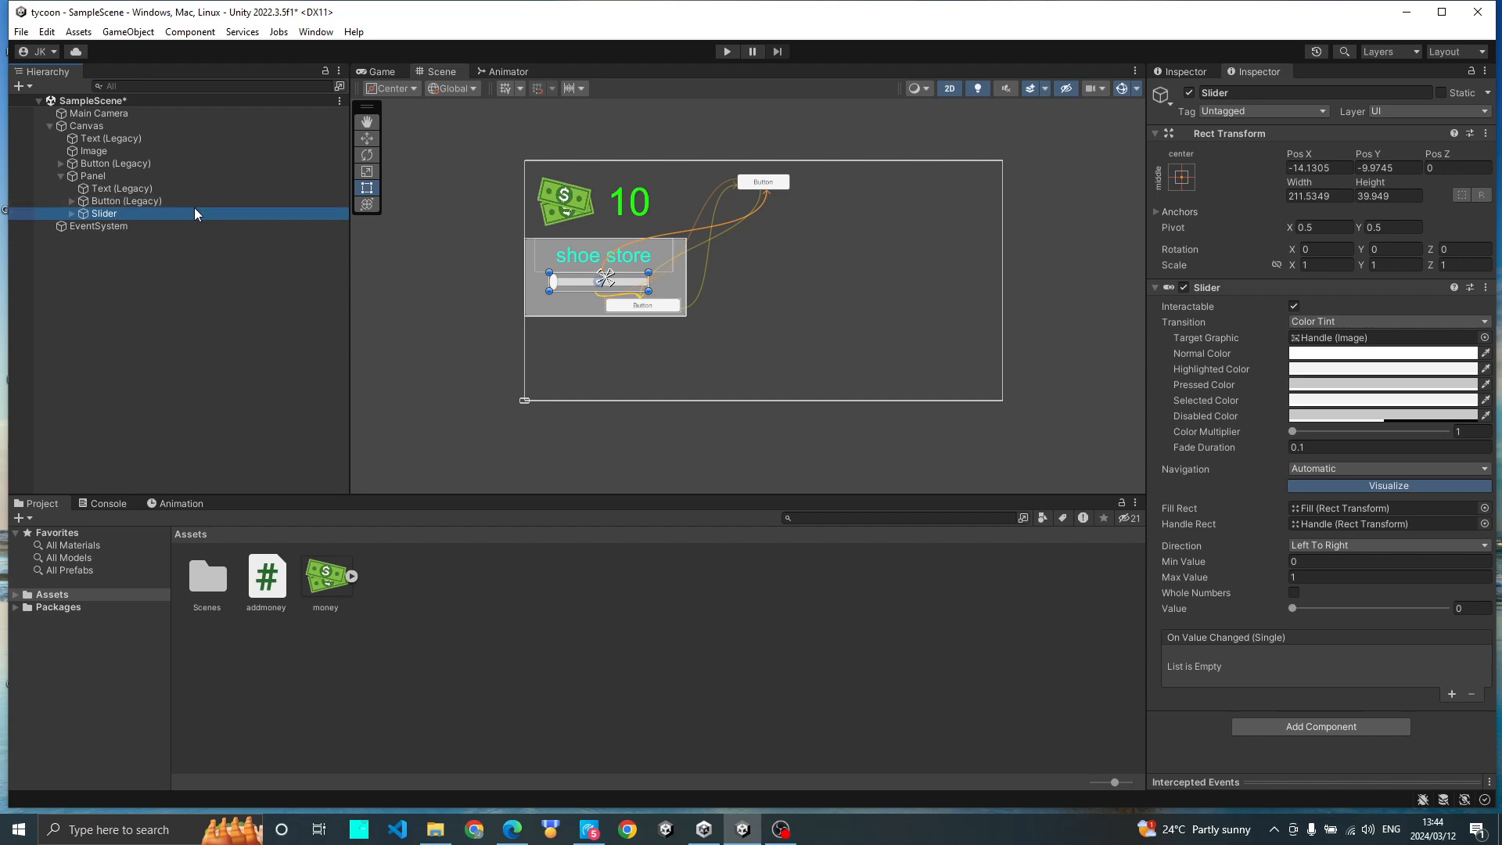
left_click(194, 206)
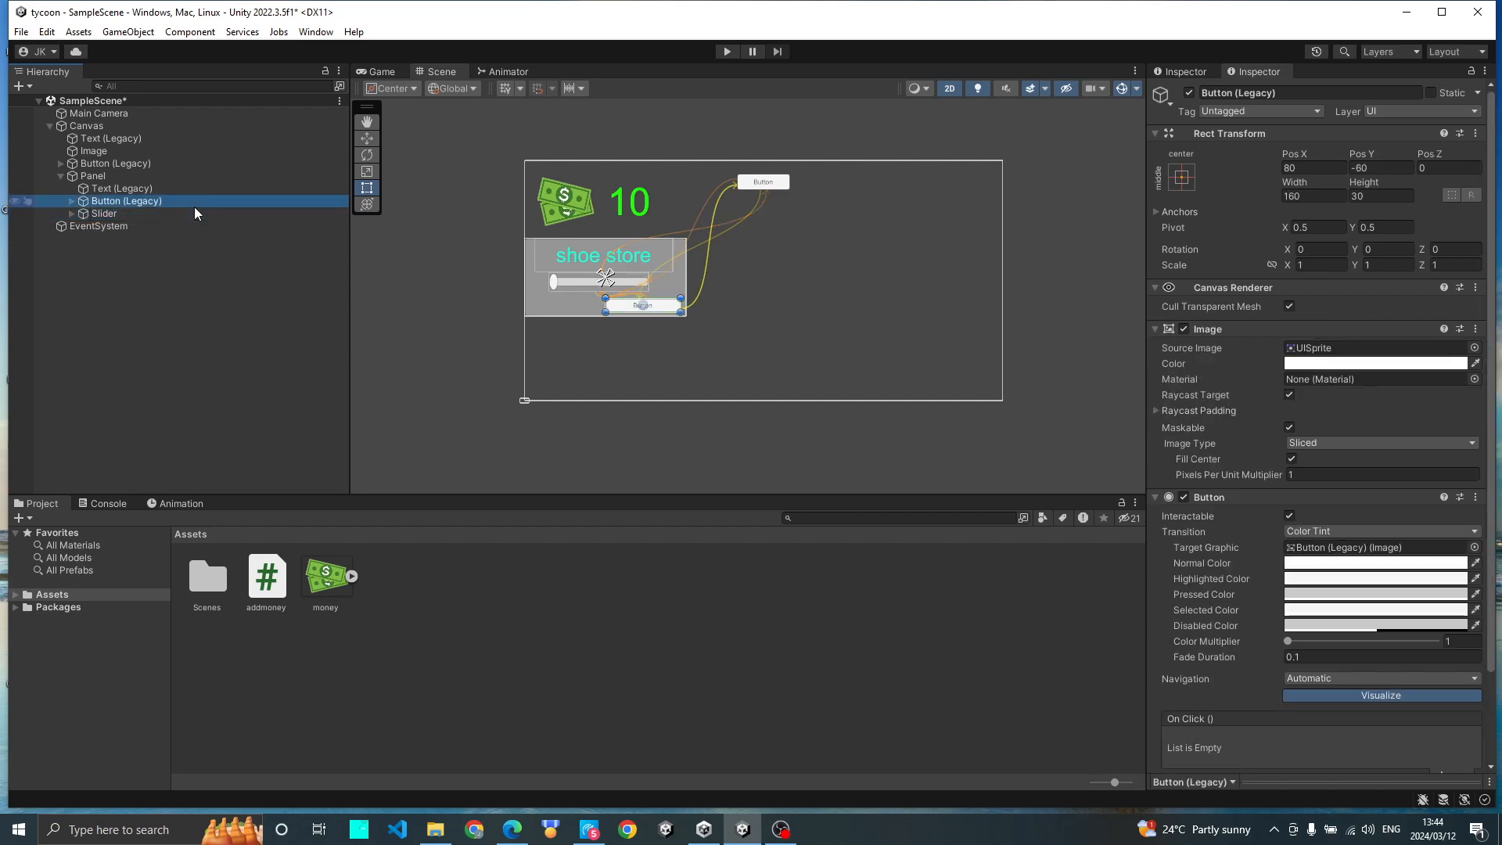
scroll(1224, 697, "down", 3)
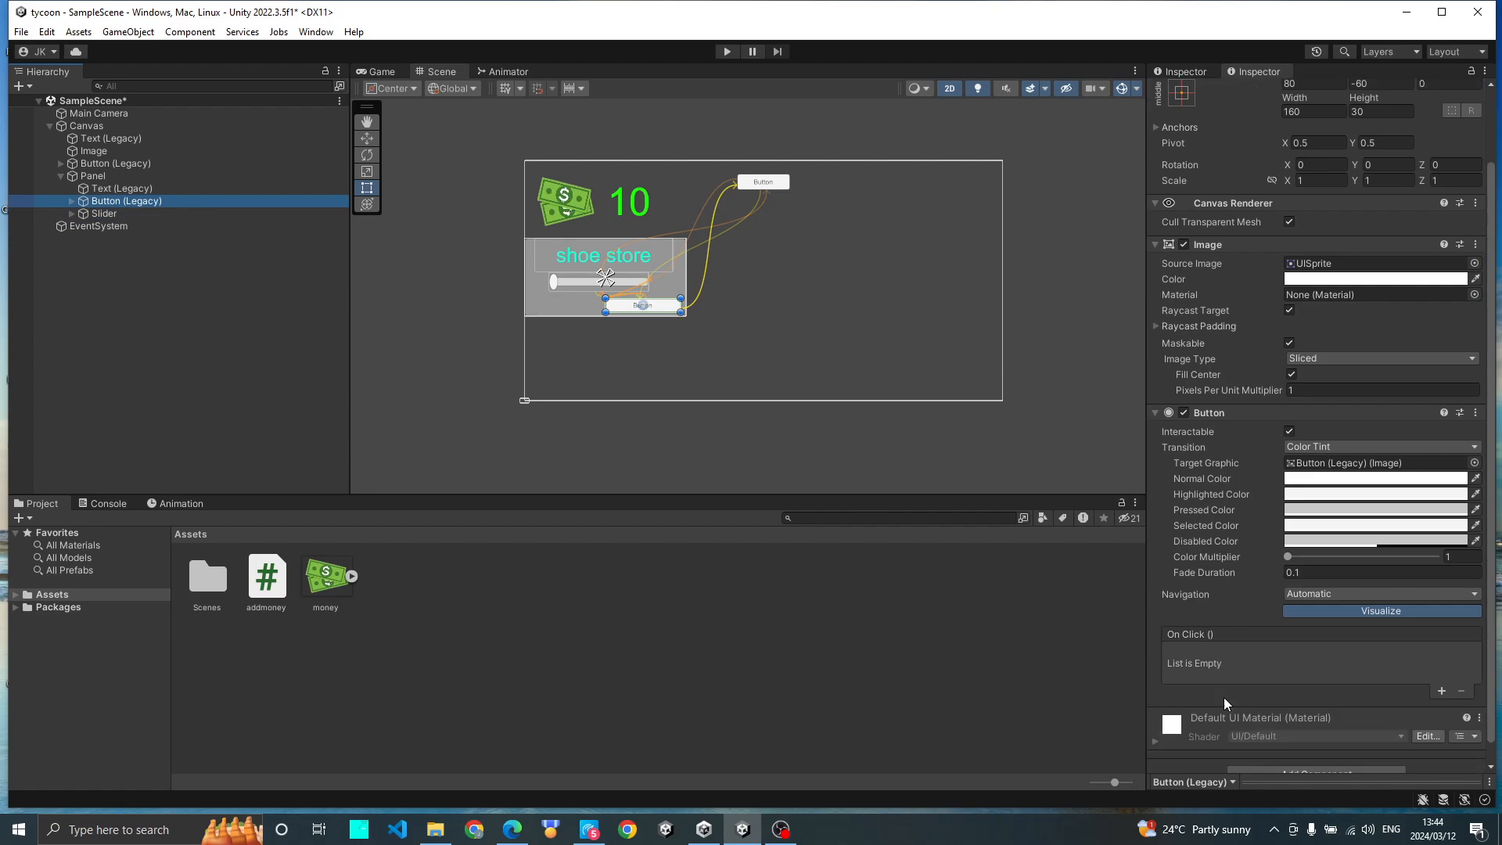
scroll(1223, 697, "down", 1)
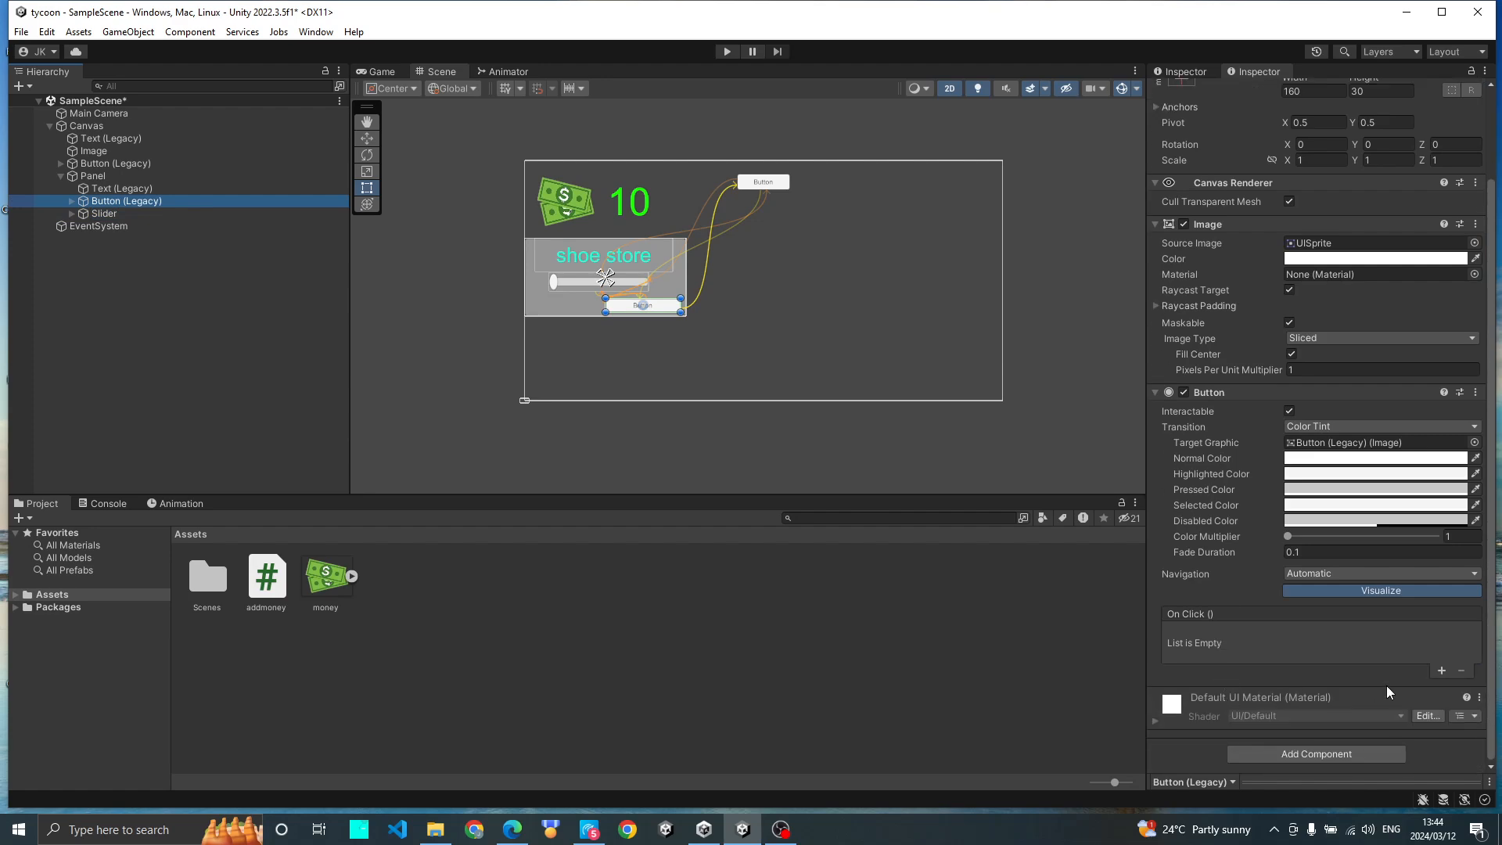
left_click(1441, 671)
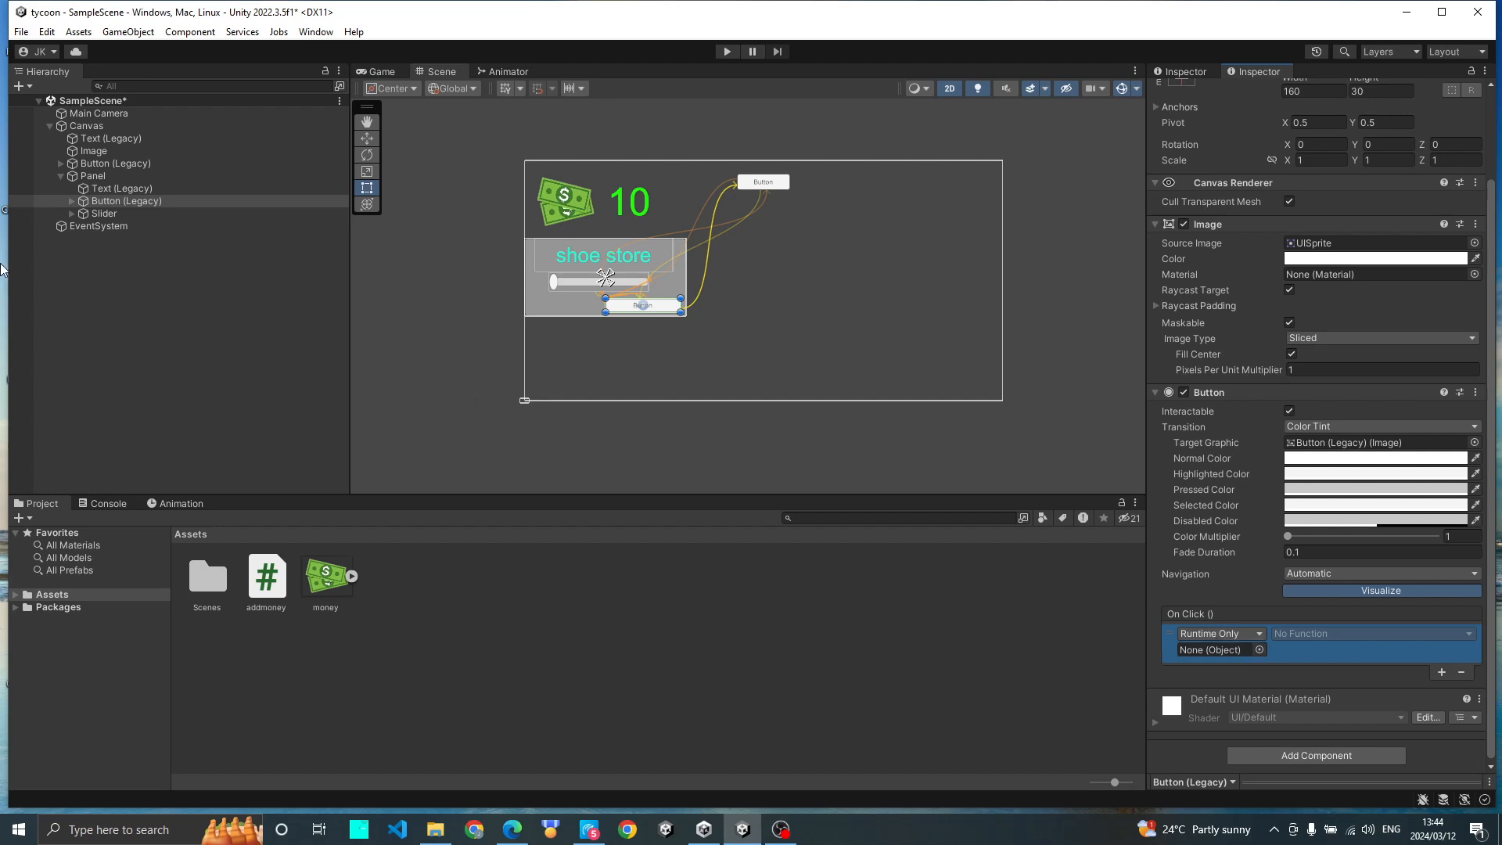
Step: Assign the Canvas to the Panel button's On Click entry and set its function to addmoney.add
left_click(118, 152)
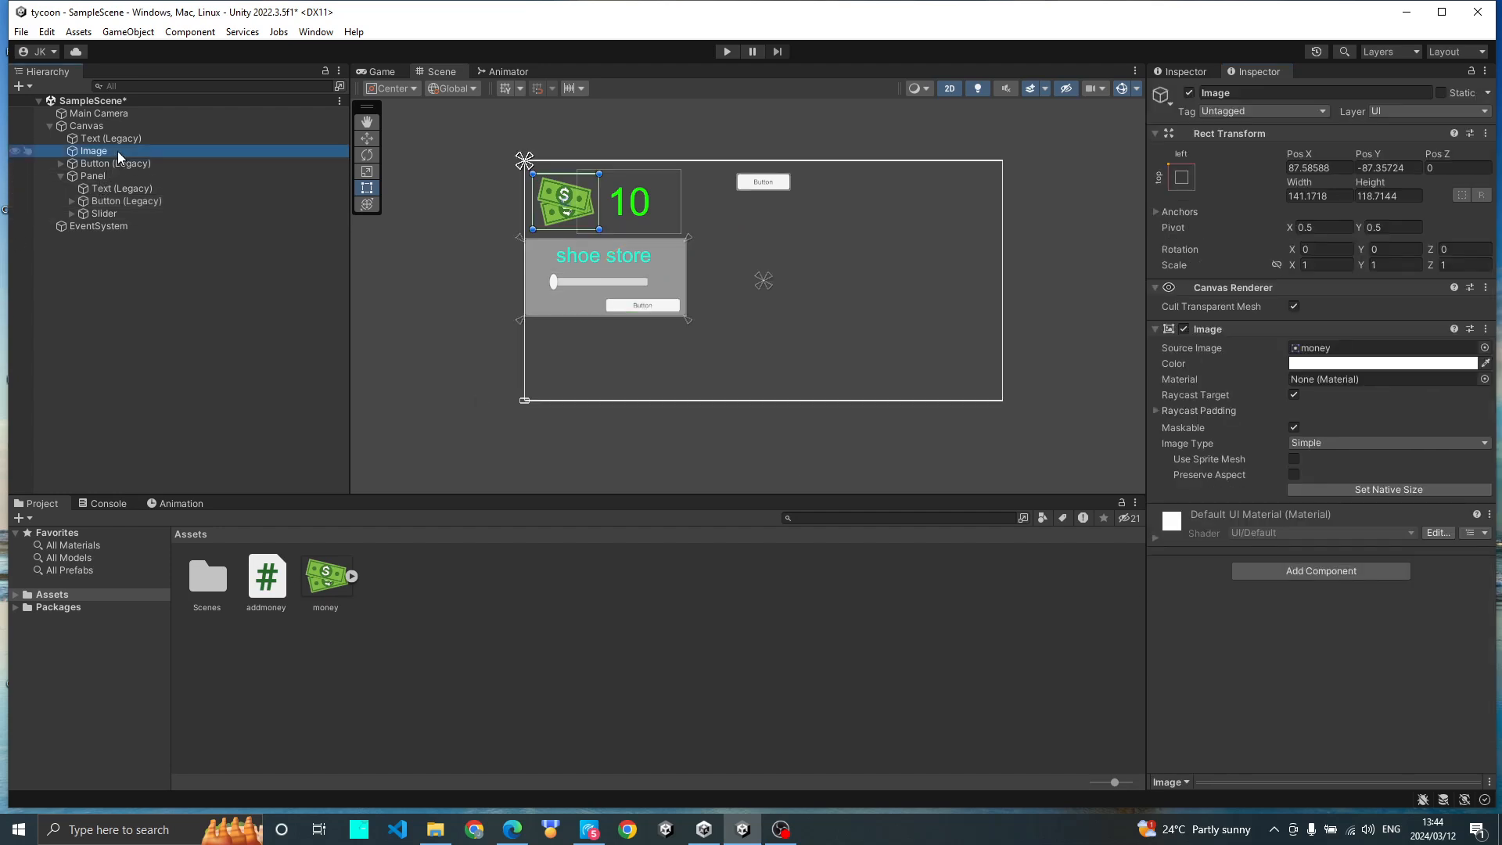
left_click(116, 199)
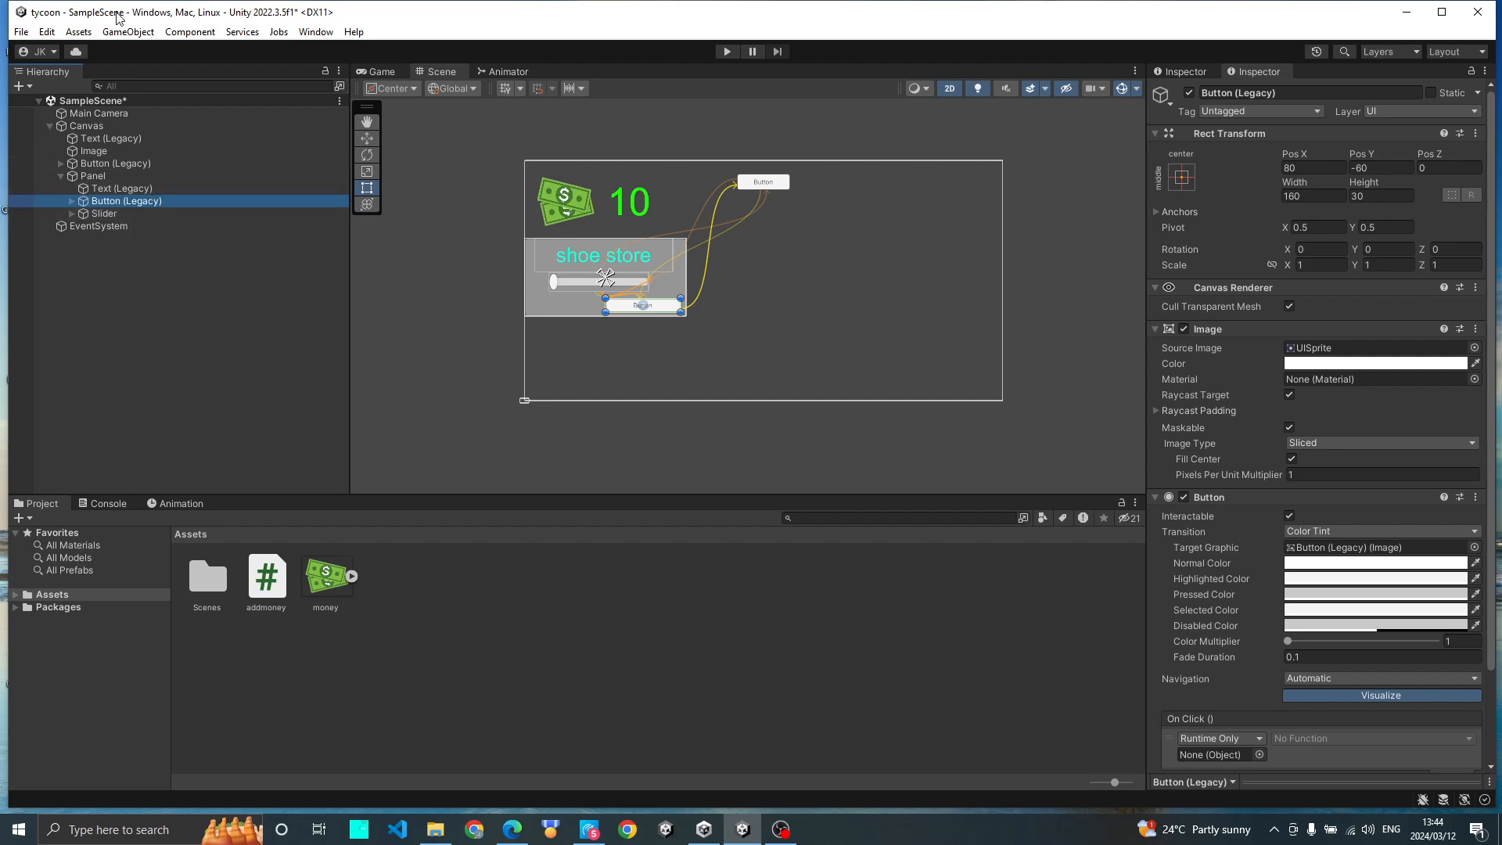
left_click(108, 125)
left_click_drag(108, 125, 1236, 663)
left_click(1293, 644)
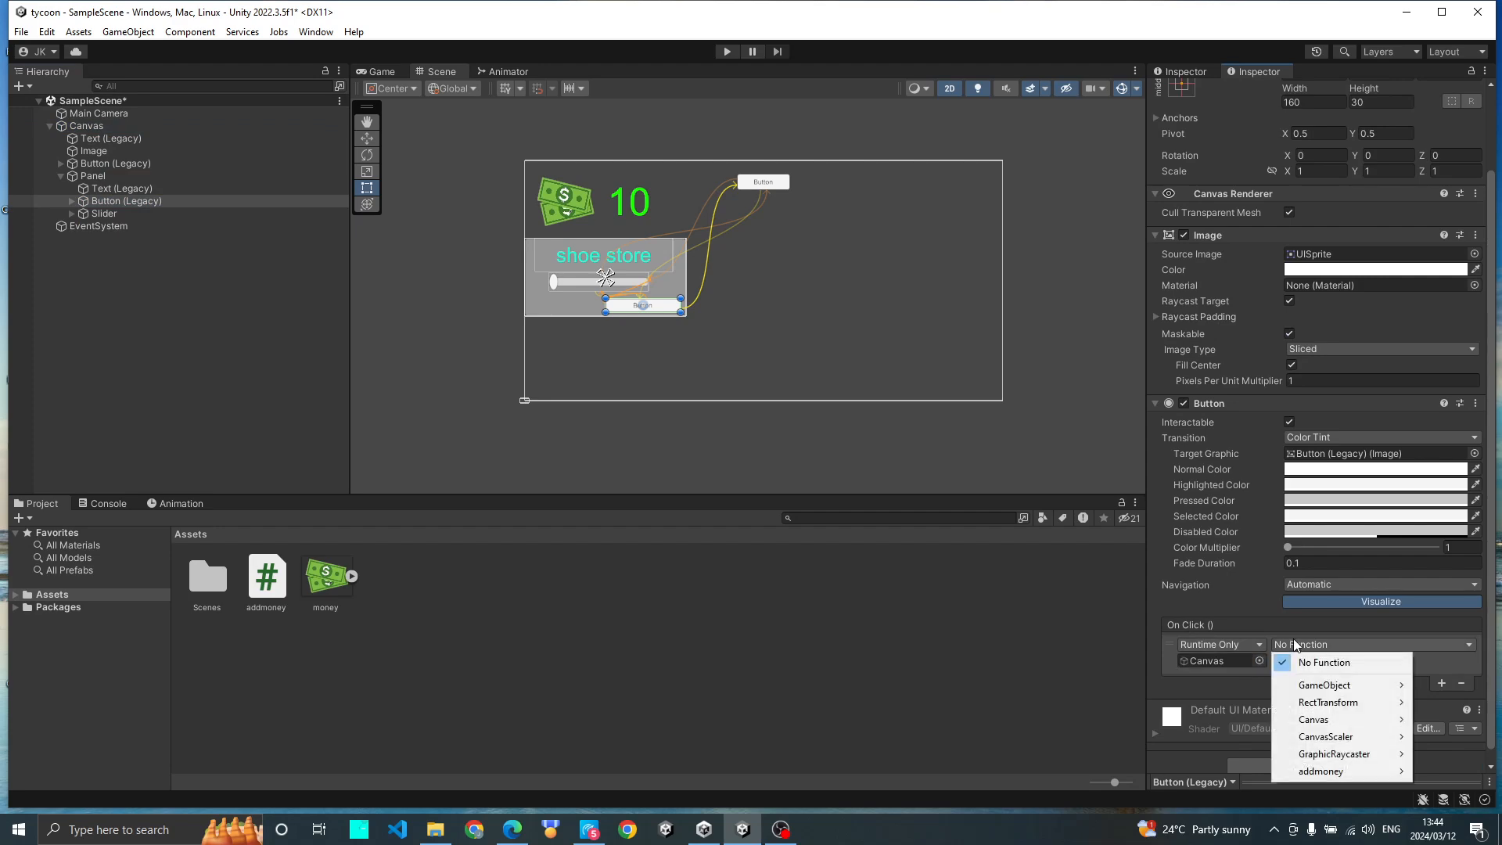
mouse_move(1341, 771)
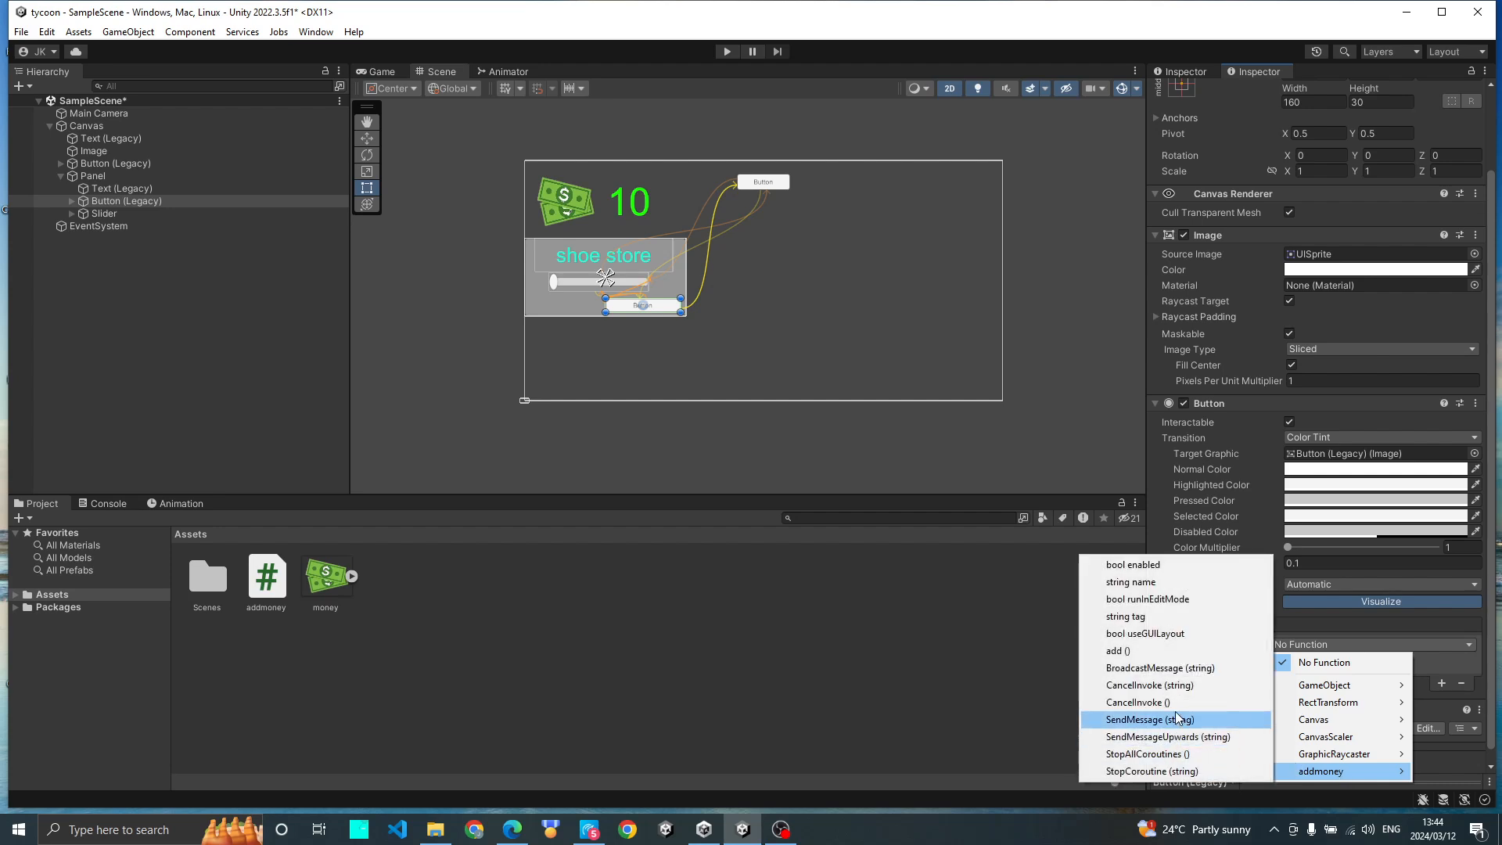
left_click(1172, 650)
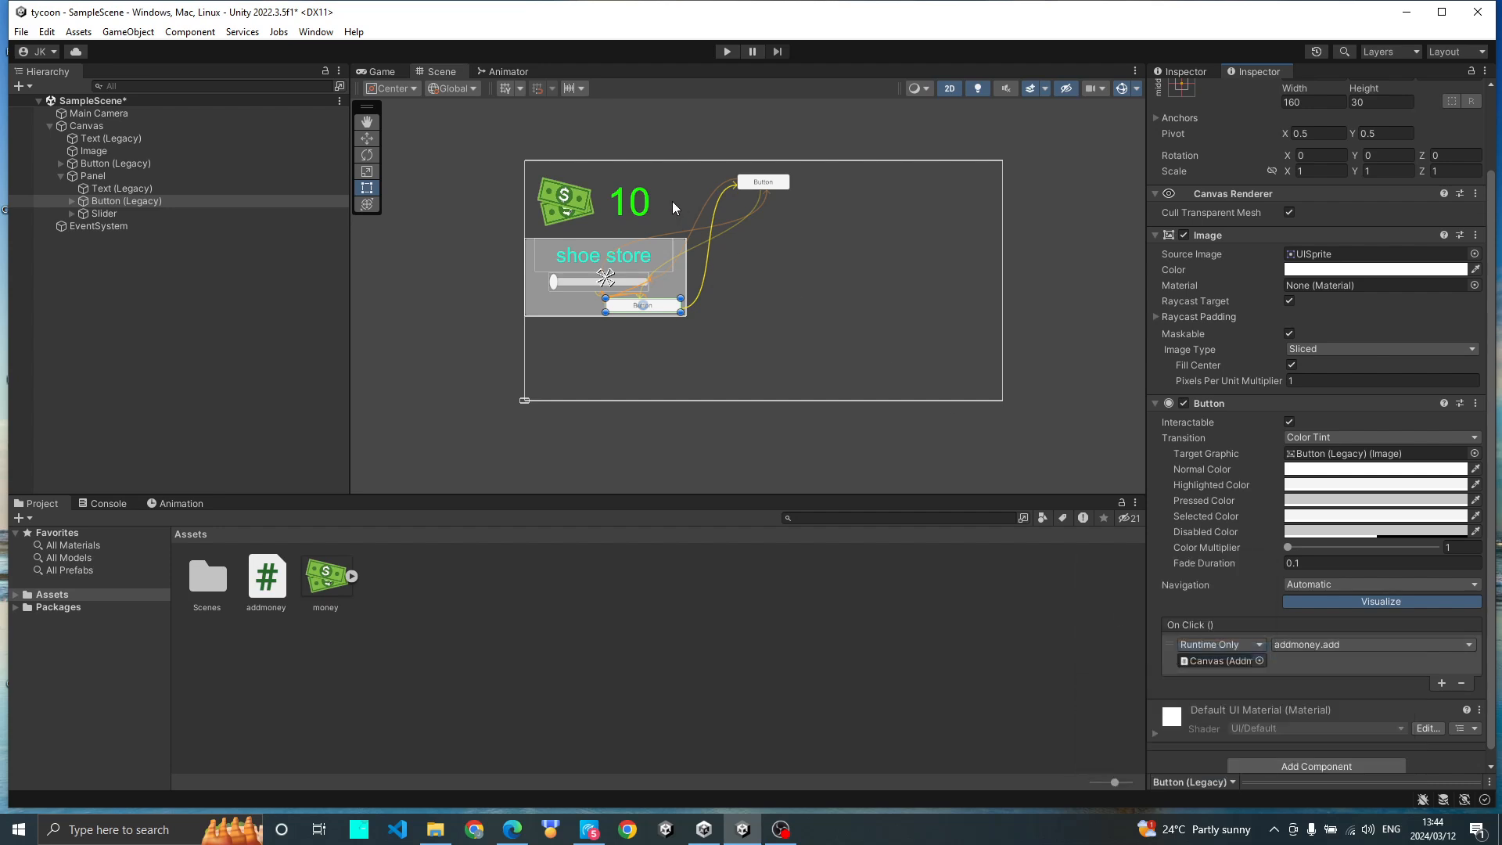
Step: Play-test the scene by trying the slider handle and triggering the shoe store Panel's button repeatedly to add money
left_click(728, 50)
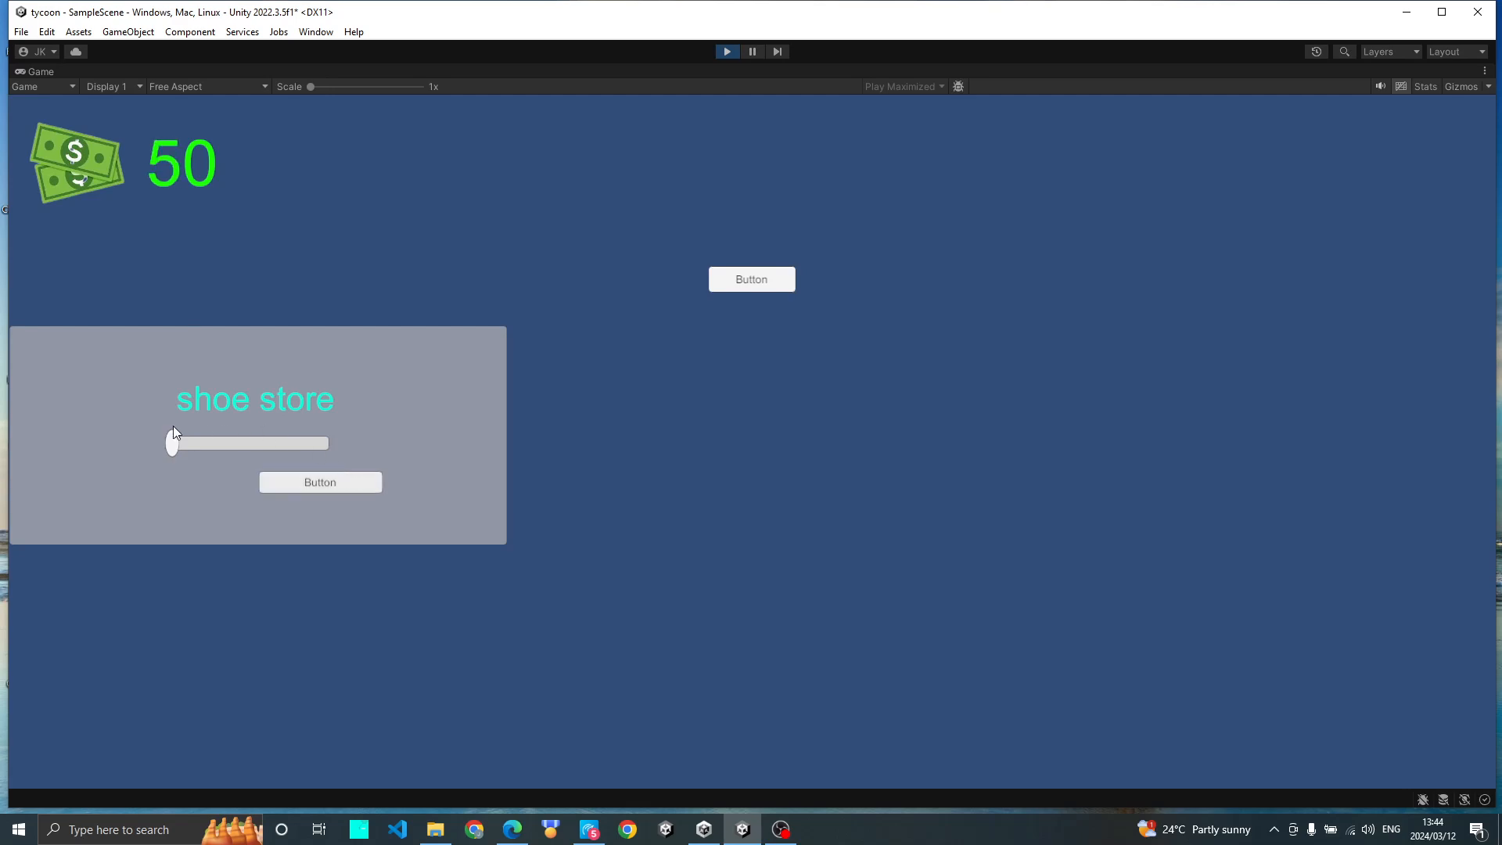
left_click_drag(170, 445, 23, 622)
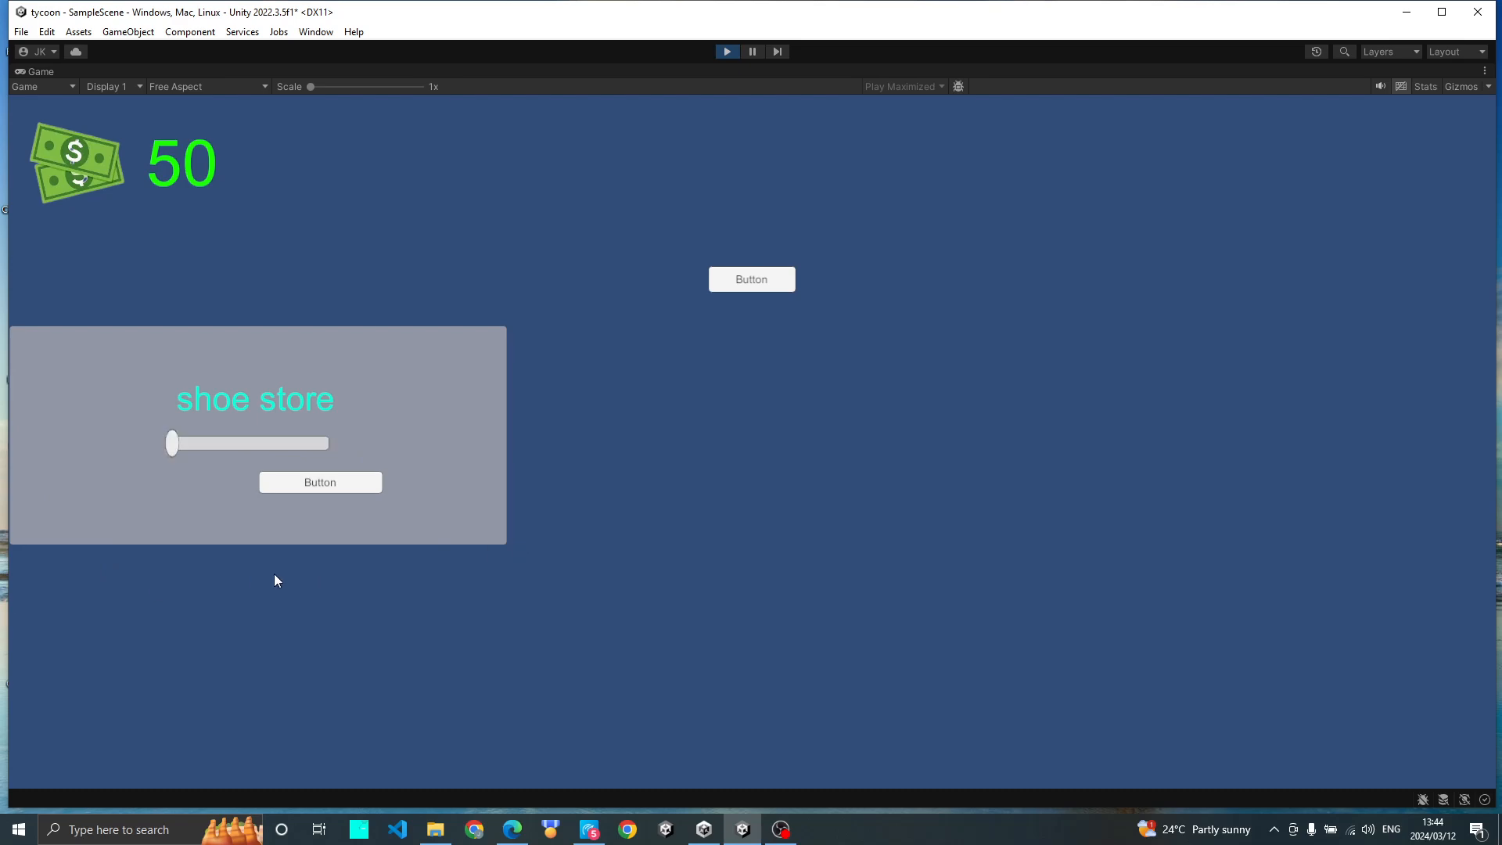
left_click(341, 490)
left_click(341, 490)
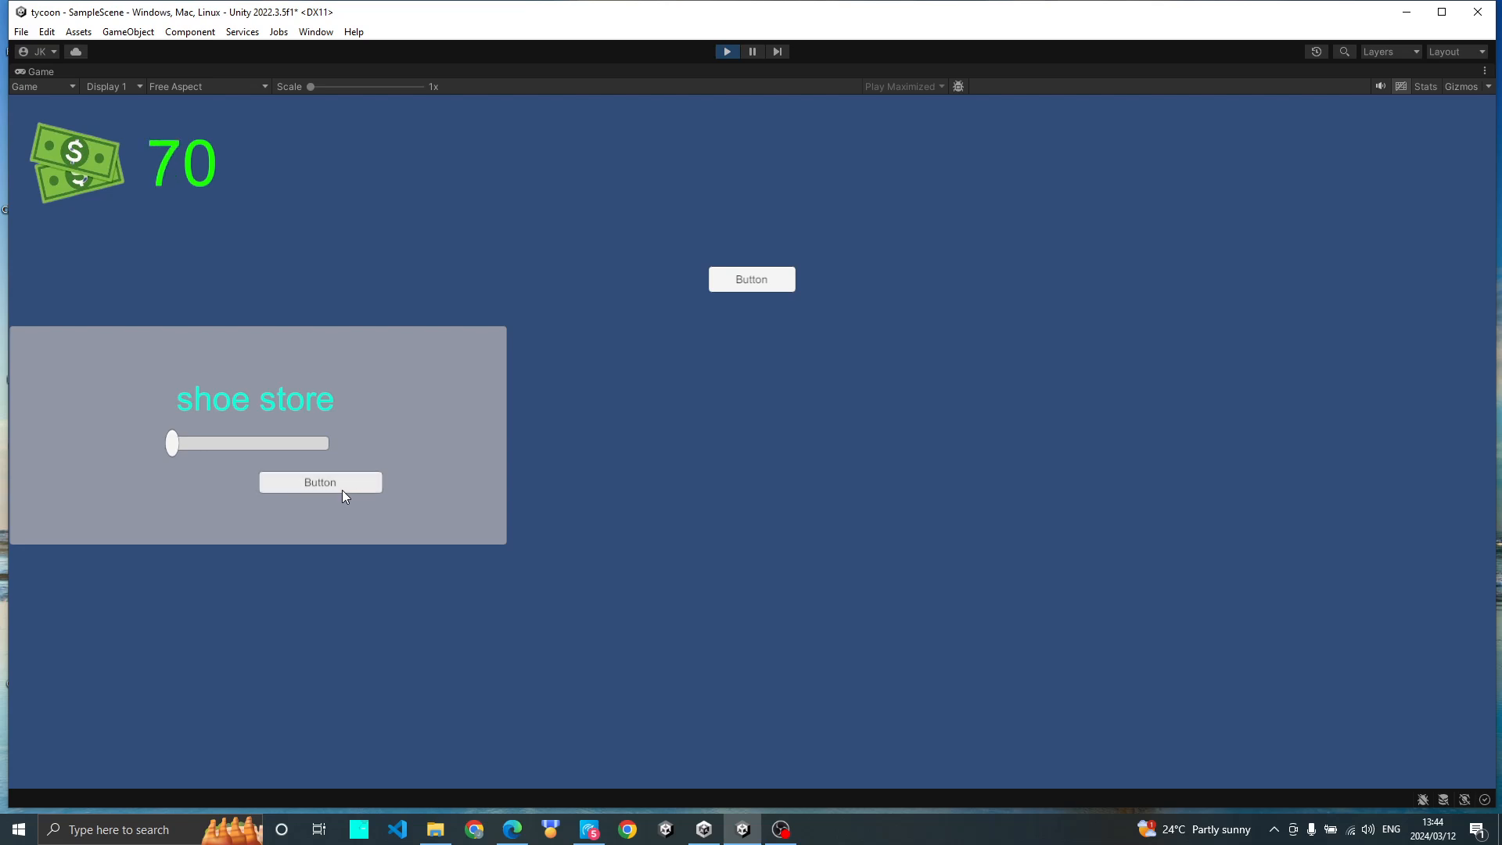
left_click(341, 490)
left_click(341, 490)
left_click(341, 490)
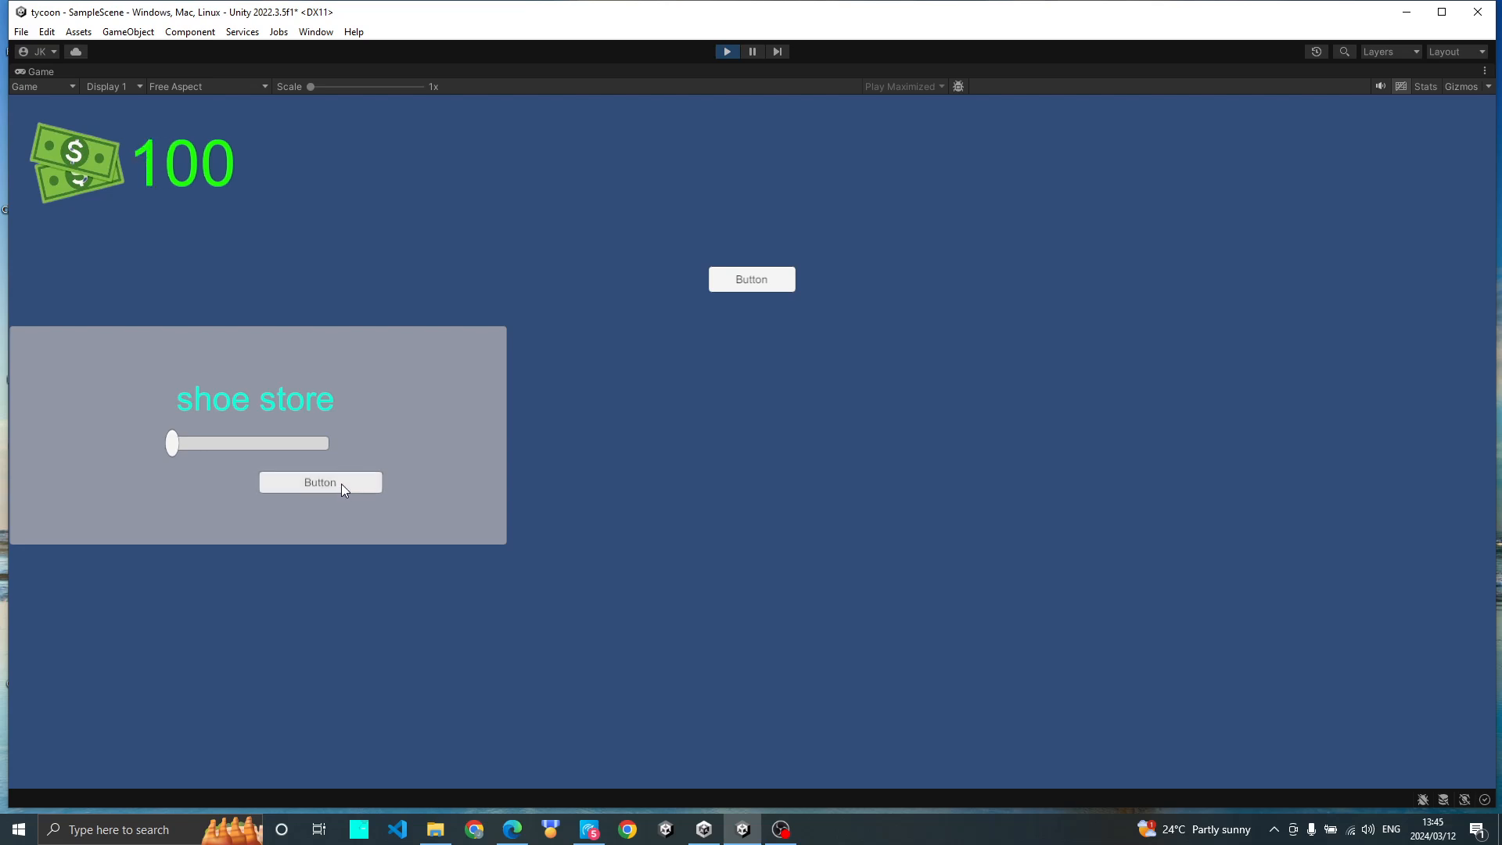